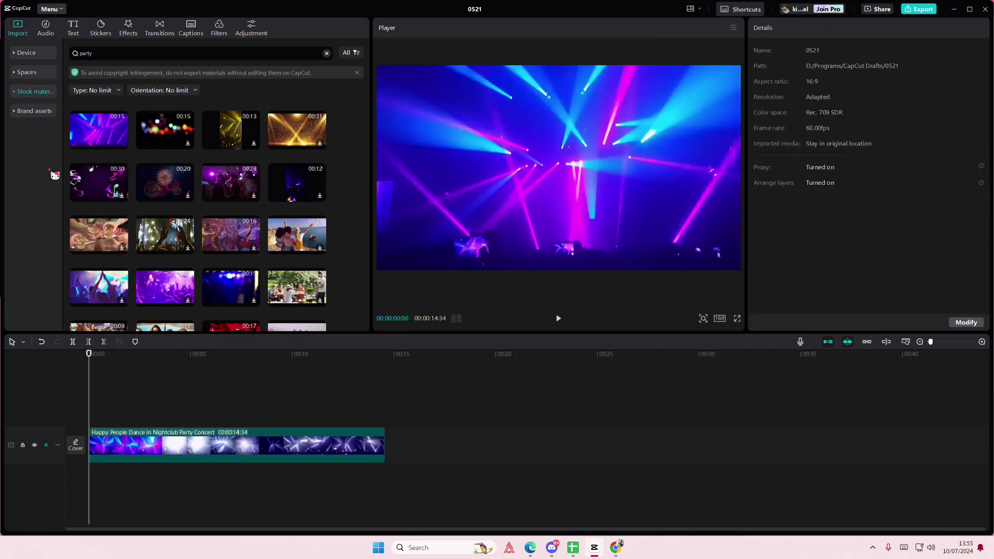
# Place the stock music-notes background loop on a new track above the nightclub clip, starting at about 18 seconds.
pyautogui.moveTo(81, 182); pyautogui.dragTo(519, 409)
pyautogui.click(140, 389)
pyautogui.click(199, 407)
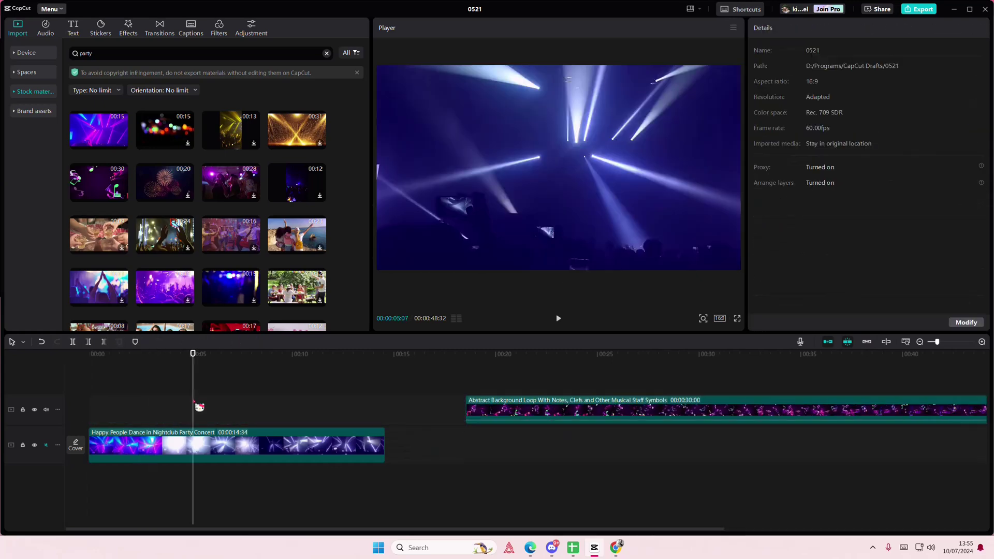
# Add the stock clip of the woman with headphones at the start of the upper track and automatically remove its background.
pyautogui.press('Home')
pyautogui.click(30, 95)
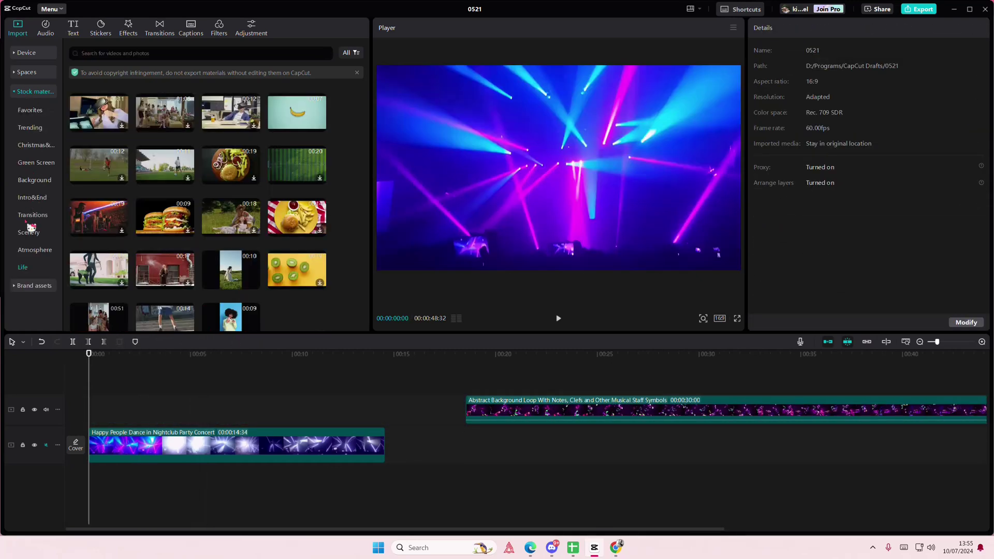
pyautogui.scroll(-10, 162, 273)
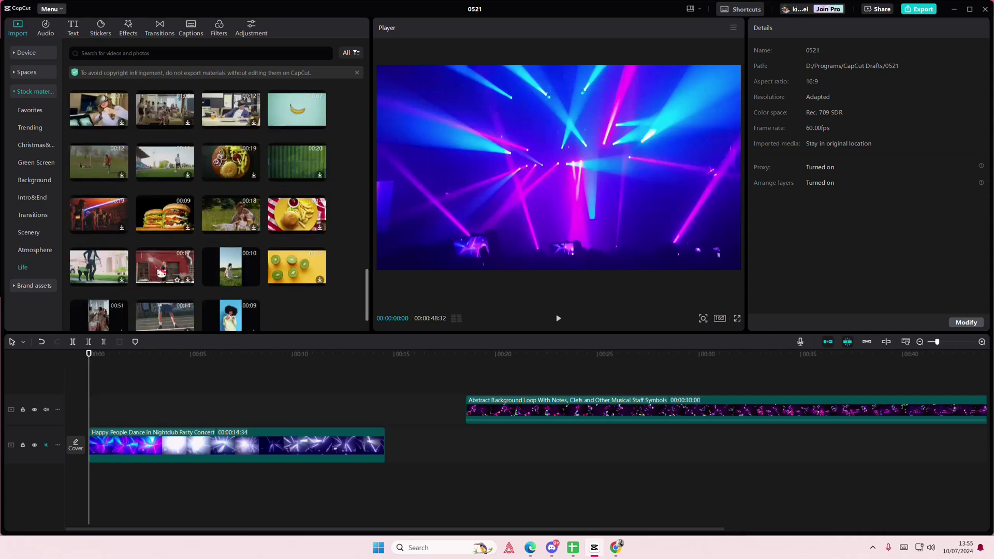
pyautogui.moveTo(200, 301); pyautogui.dragTo(156, 383)
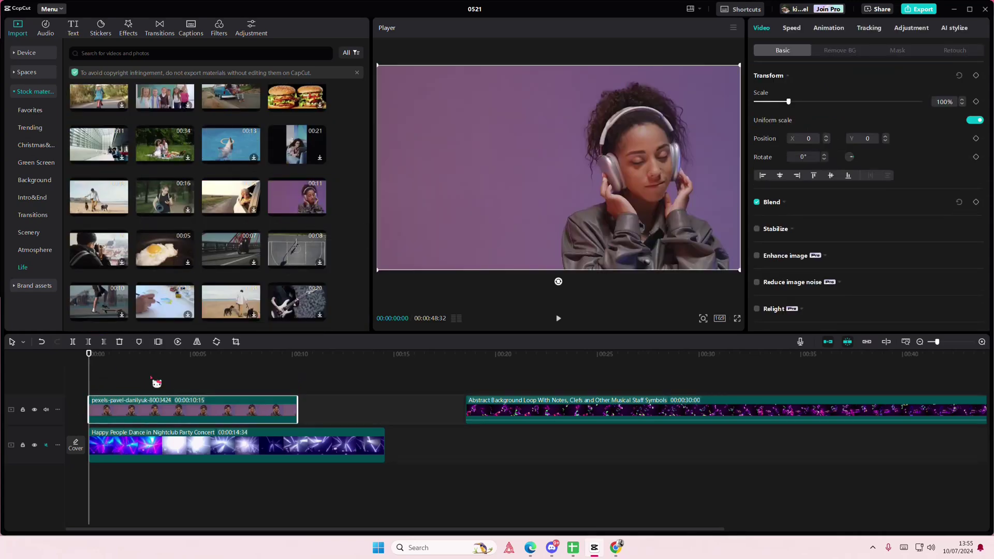
pyautogui.click(843, 54)
pyautogui.click(757, 75)
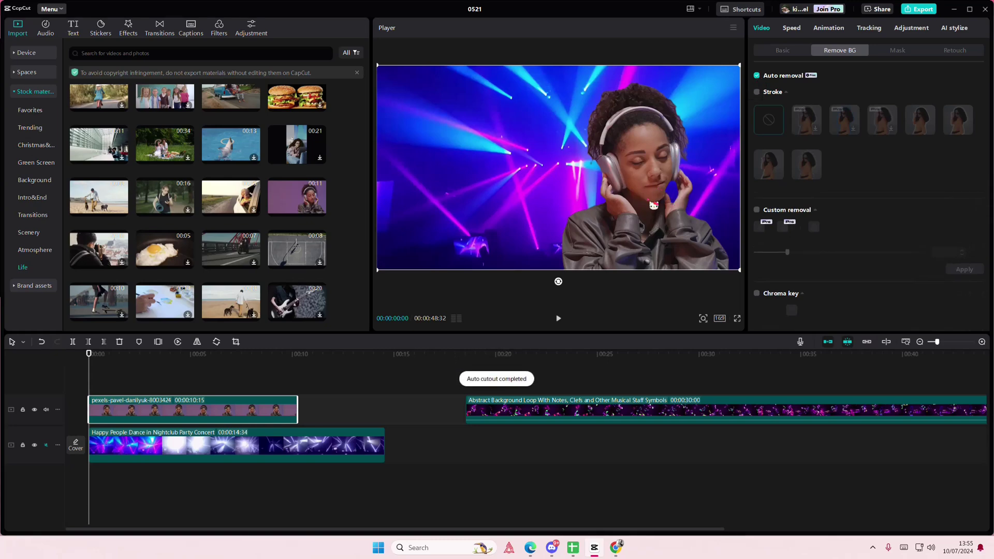
# Adjust the headphones clip's colour to temperature -25, tint 31, saturation -14 and contrast -11.
pyautogui.click(902, 36)
pyautogui.scroll(-3, 839, 155)
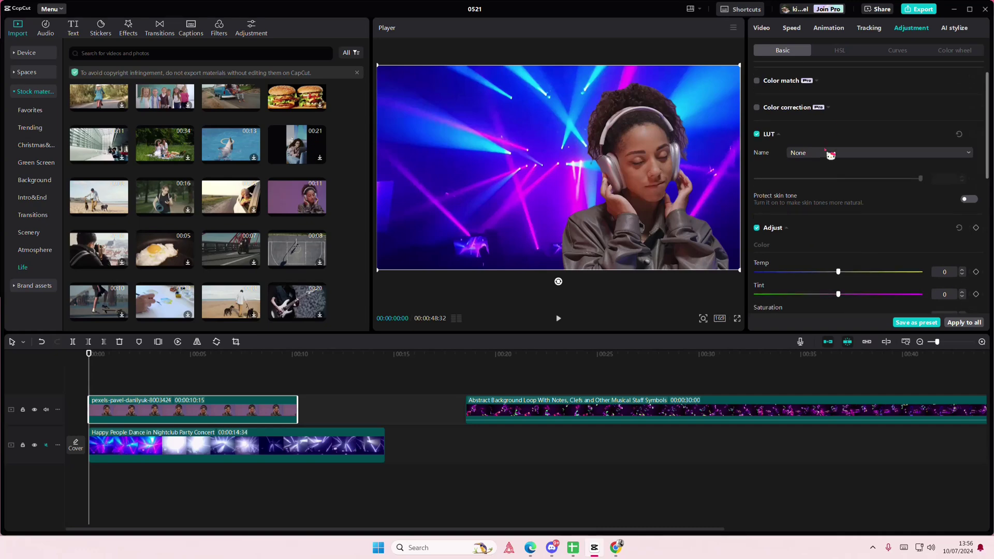
pyautogui.moveTo(839, 226); pyautogui.dragTo(810, 231)
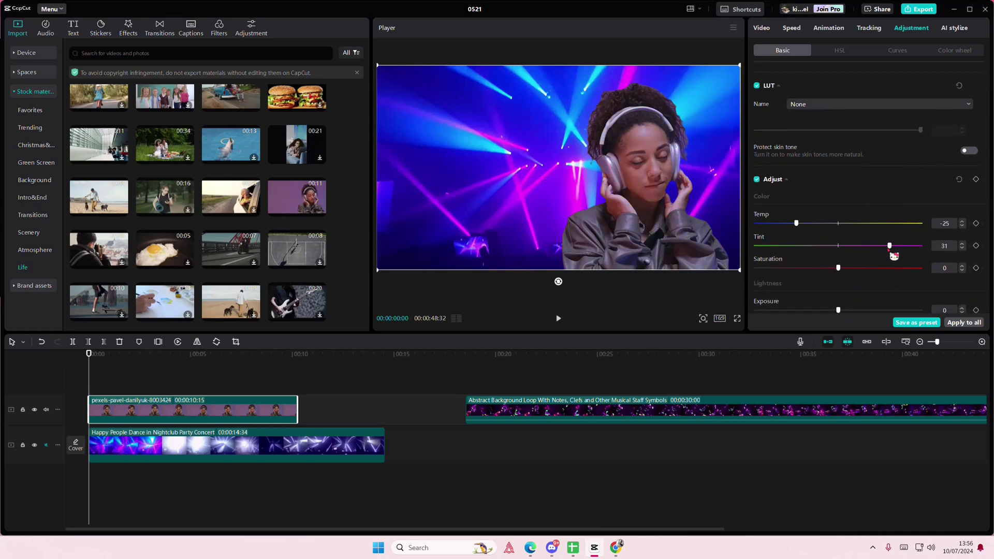
pyautogui.scroll(-1, 869, 237)
pyautogui.moveTo(838, 233); pyautogui.dragTo(819, 234)
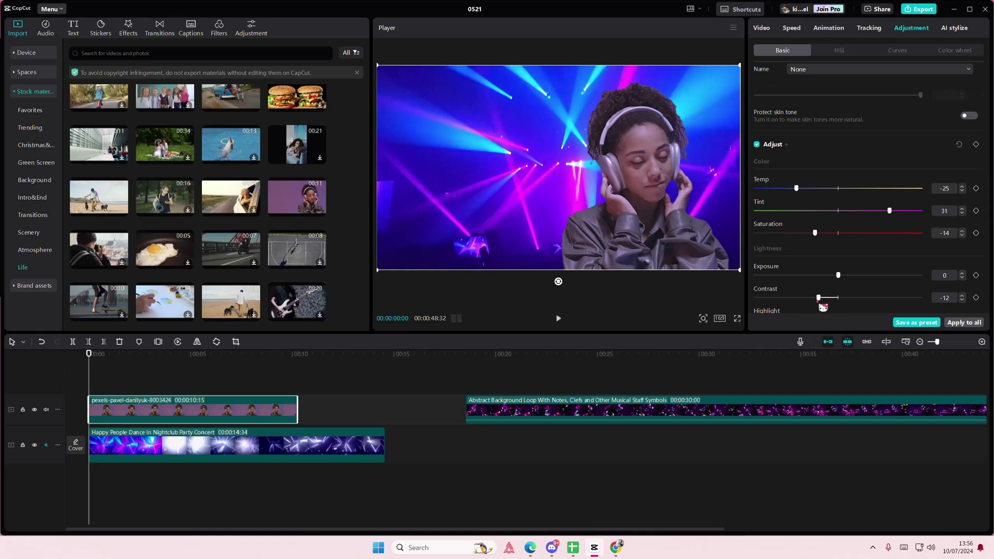
pyautogui.moveTo(822, 307); pyautogui.dragTo(825, 307)
pyautogui.scroll(-5, 821, 280)
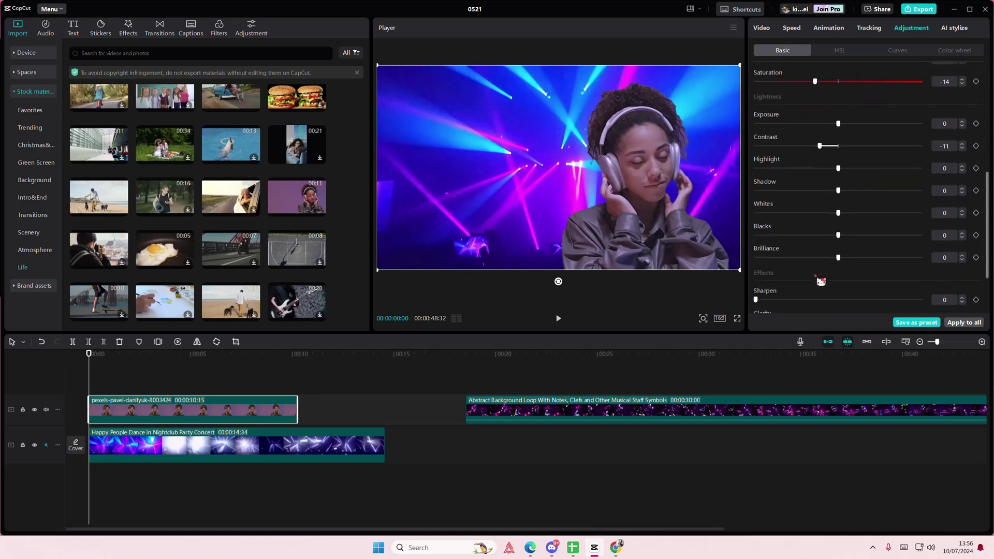
# Strengthen the headphones clip's colour shift to temperature -42 and tint 46, and deselect the clip.
pyautogui.scroll(4, 833, 278)
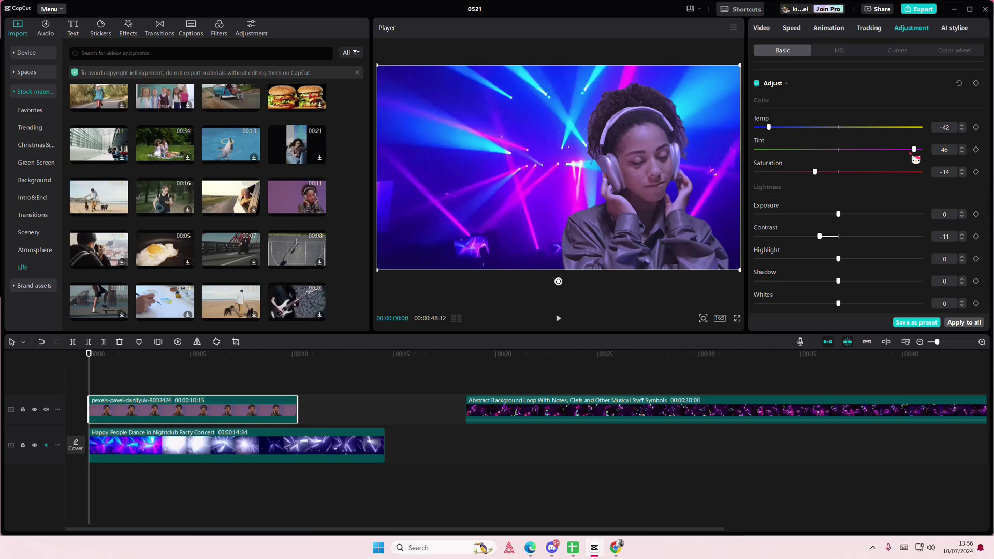
pyautogui.click(163, 389)
pyautogui.click(64, 388)
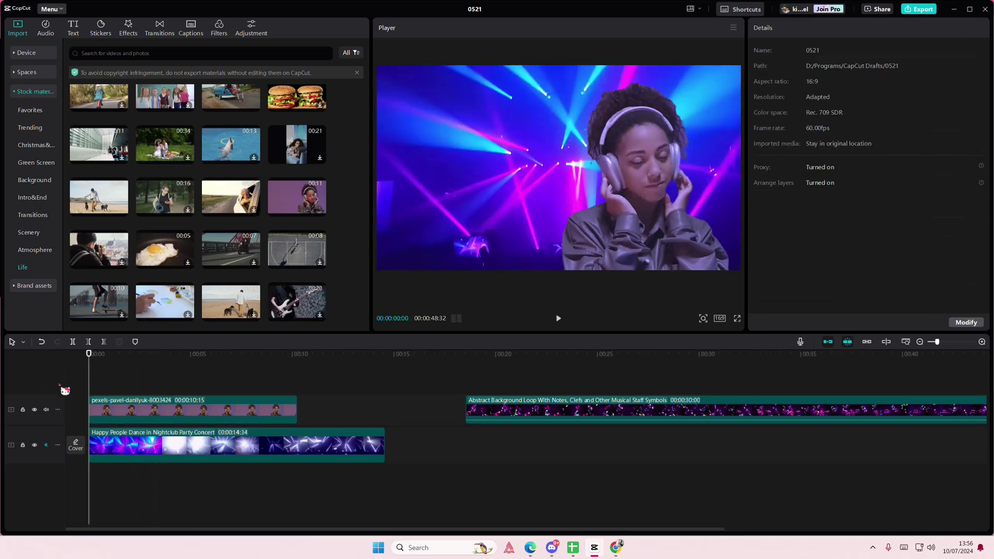
# Mute the headphones clip's track and give the clip a Slide Up entrance animation lasting 1.1 s.
pyautogui.click(125, 405)
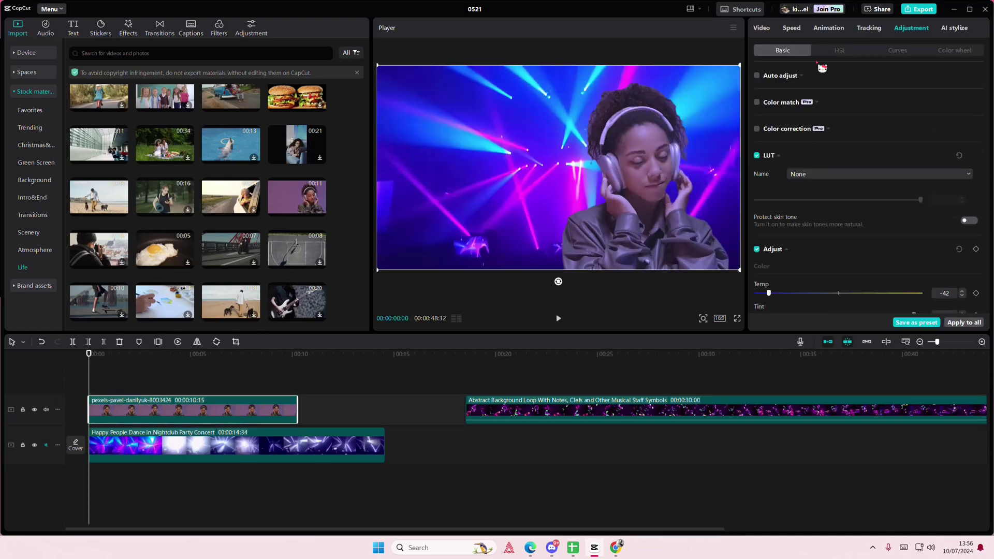
pyautogui.click(835, 29)
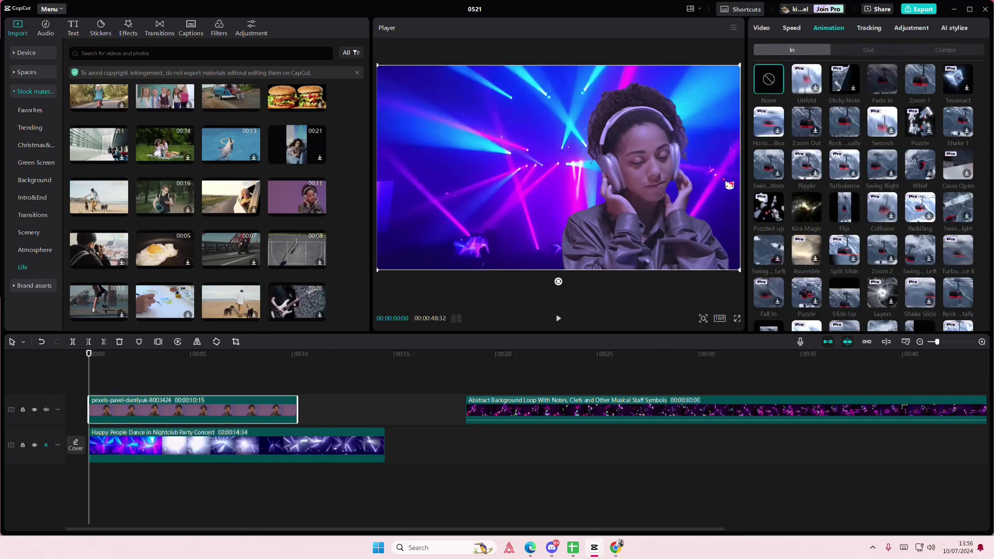
pyautogui.click(47, 410)
pyautogui.scroll(-2, 920, 207)
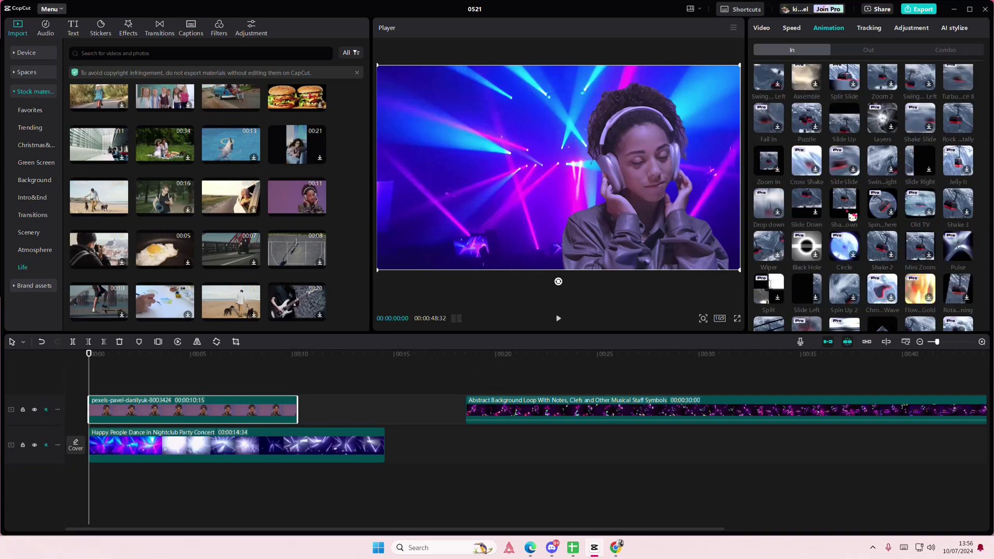
pyautogui.scroll(-5, 851, 218)
pyautogui.scroll(-3, 852, 217)
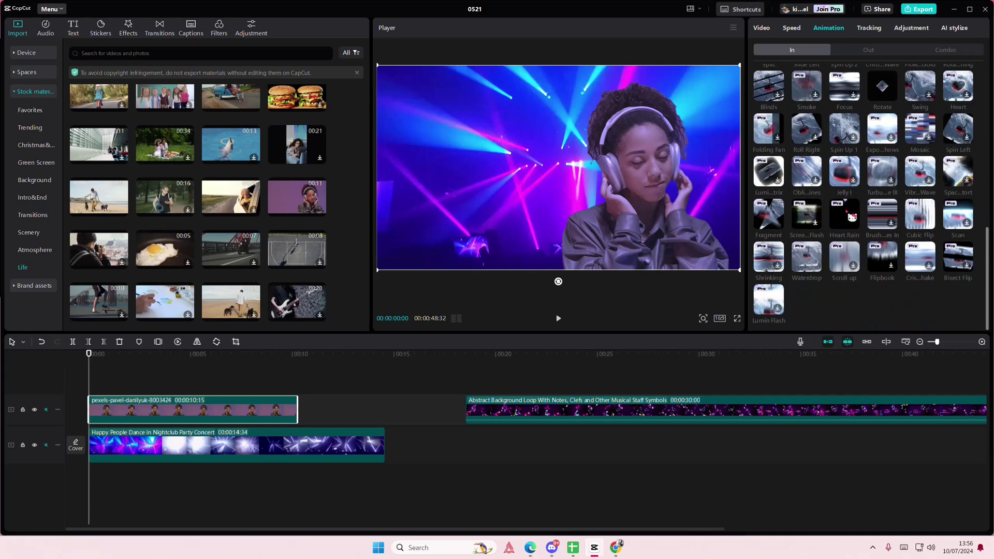
pyautogui.scroll(10, 847, 255)
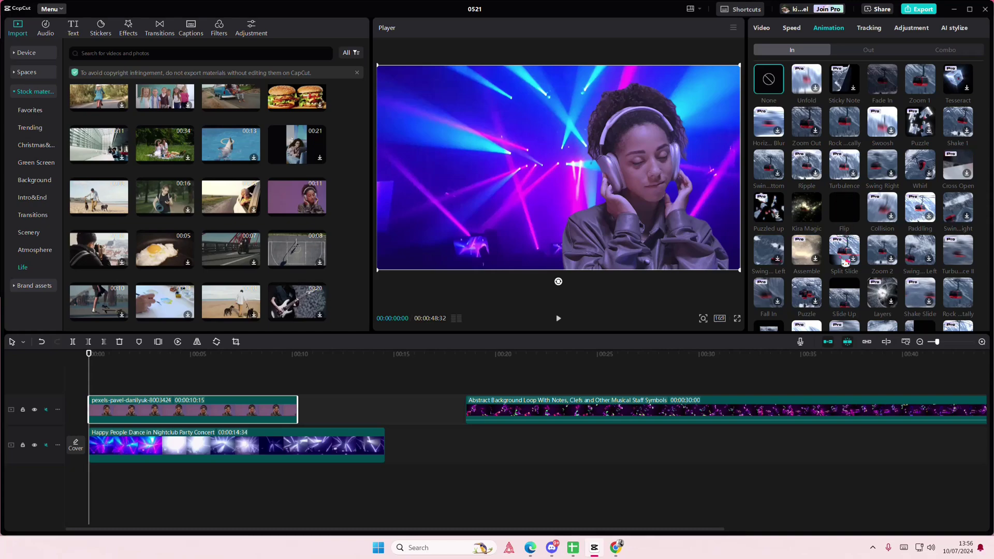
pyautogui.click(852, 301)
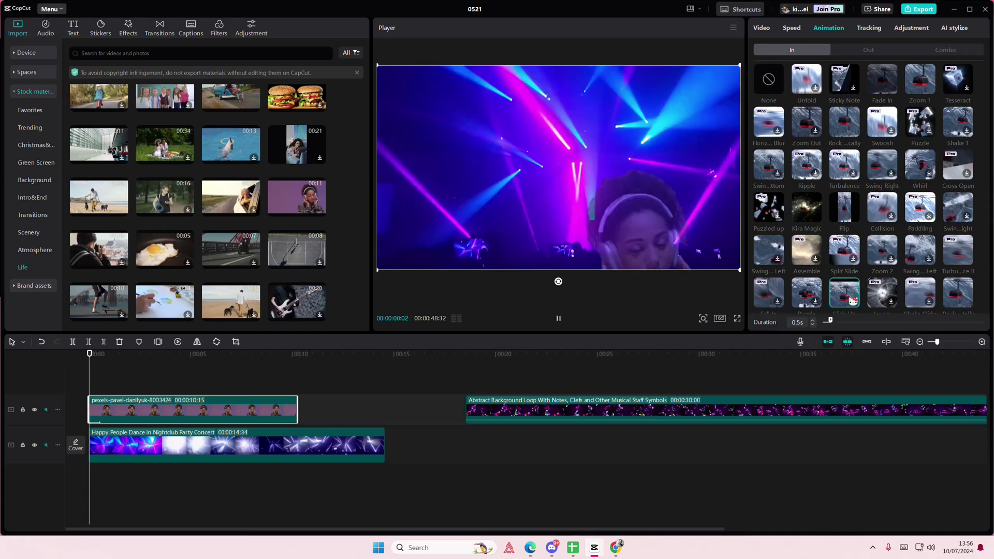
pyautogui.click(838, 322)
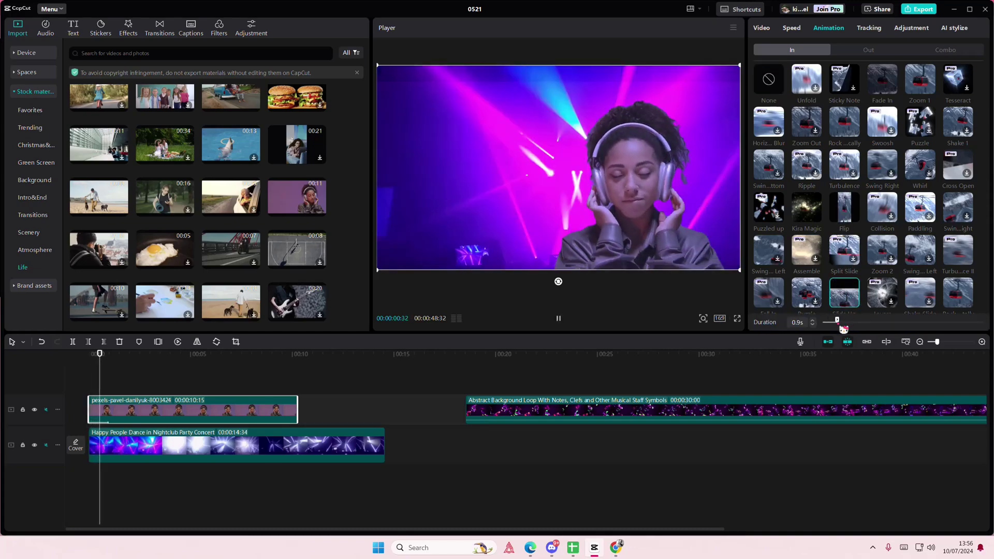
pyautogui.click(841, 322)
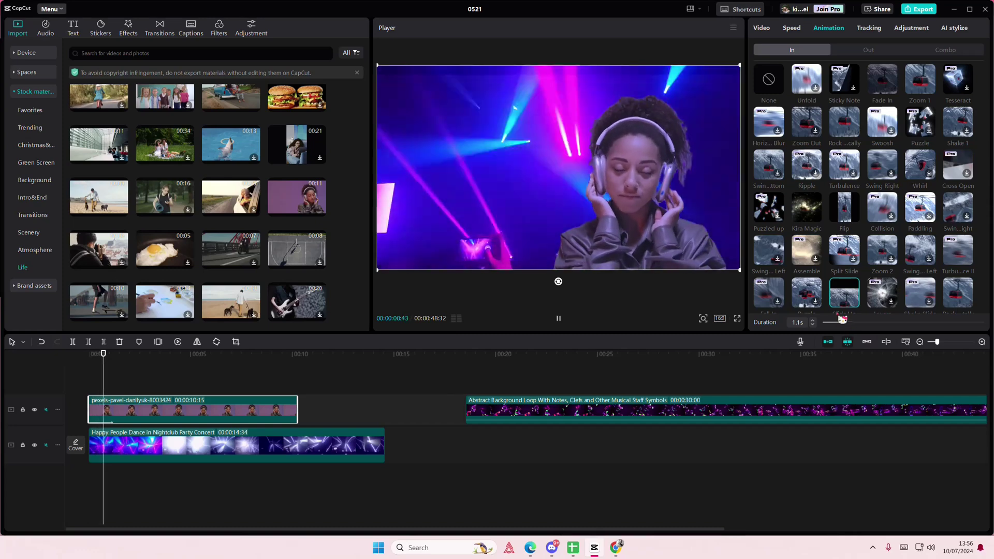
# Move the music-notes loop to the start of a new top track and set its blend mode to Screen.
pyautogui.moveTo(654, 408); pyautogui.dragTo(144, 374)
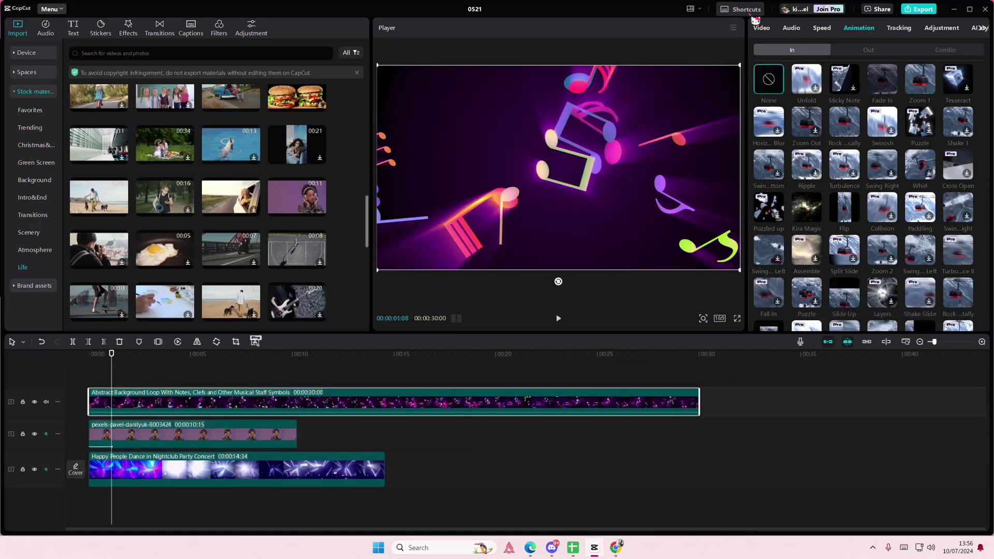
pyautogui.click(773, 31)
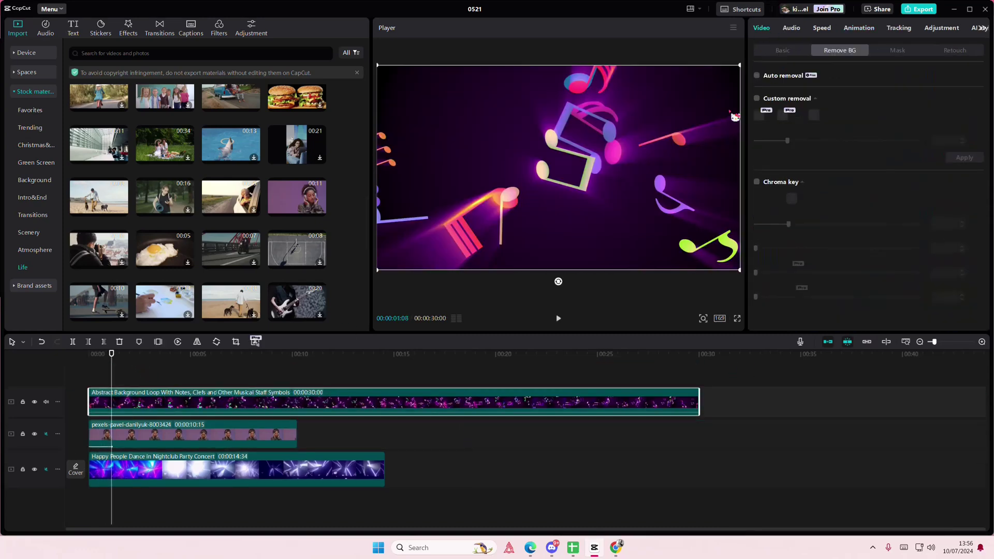
pyautogui.click(782, 51)
pyautogui.scroll(-1, 797, 203)
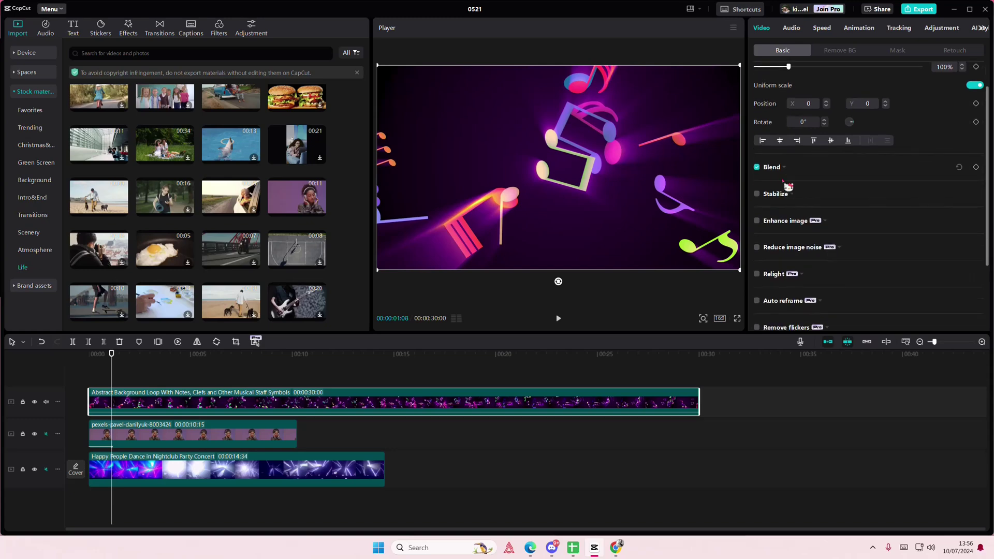
pyautogui.click(784, 168)
pyautogui.click(796, 187)
pyautogui.click(810, 233)
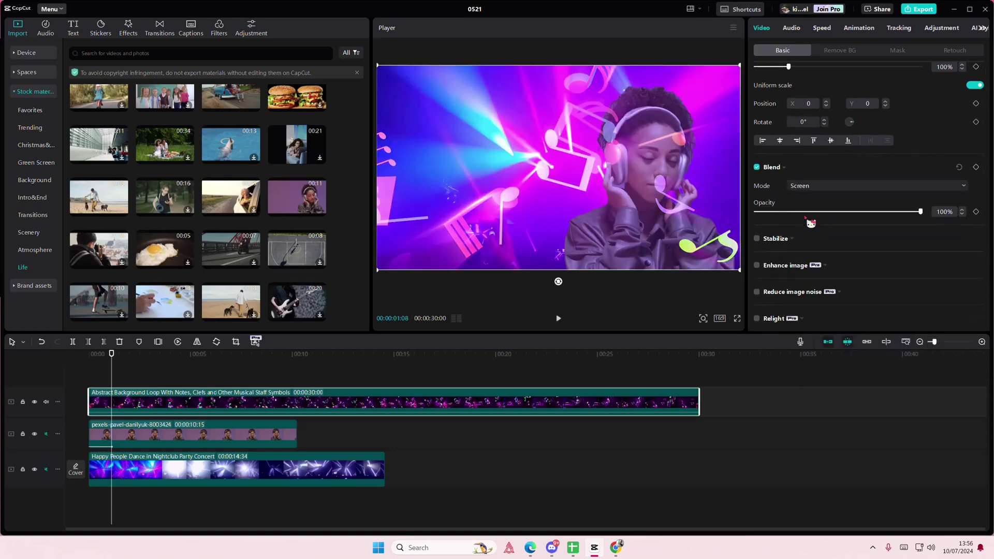
# Change the music-notes loop's blend mode to Brighten and lower its opacity to 42%.
pyautogui.click(805, 190)
pyautogui.click(820, 218)
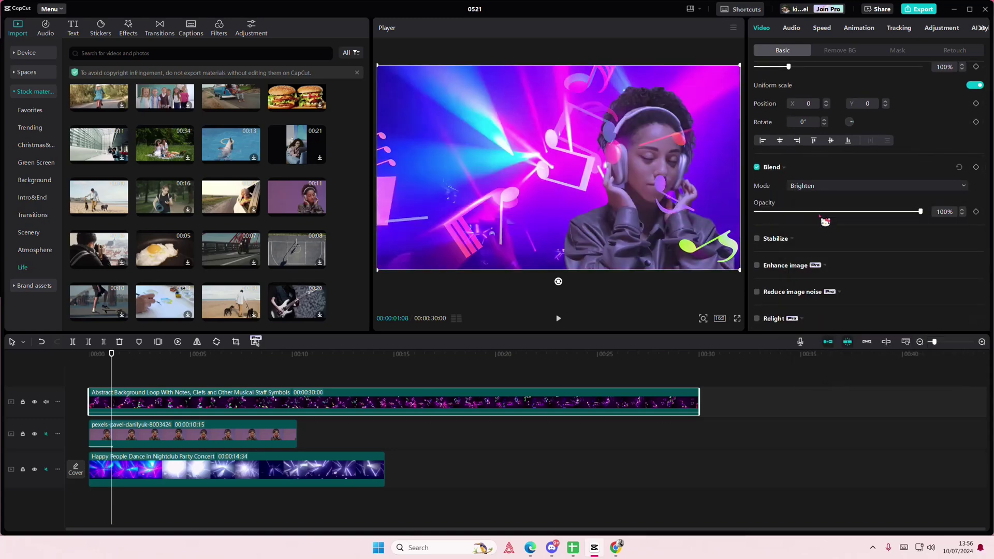
pyautogui.moveTo(852, 212); pyautogui.dragTo(825, 216)
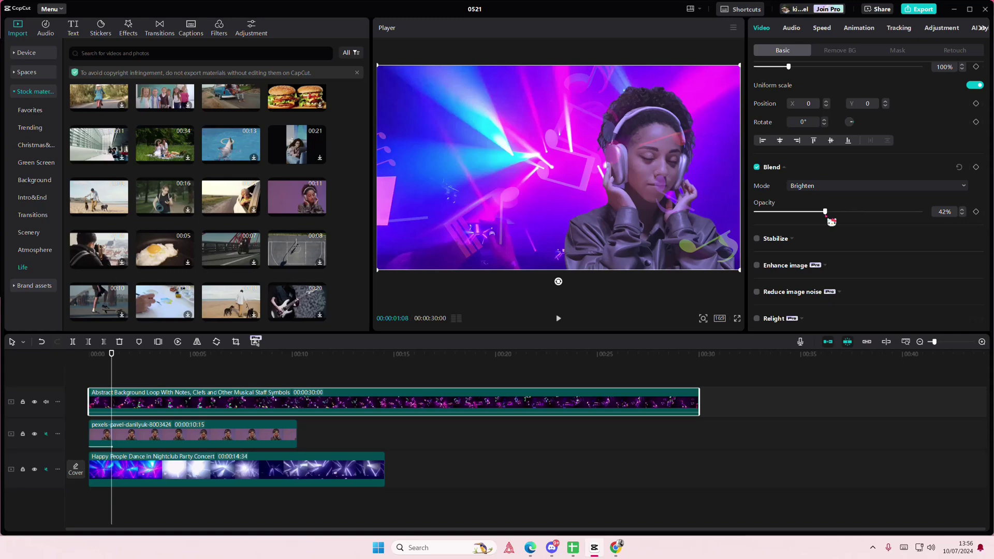
# Try the Soft light blend mode on the music-notes loop, and return it to Brighten with 47% opacity.
pyautogui.click(833, 190)
pyautogui.click(832, 309)
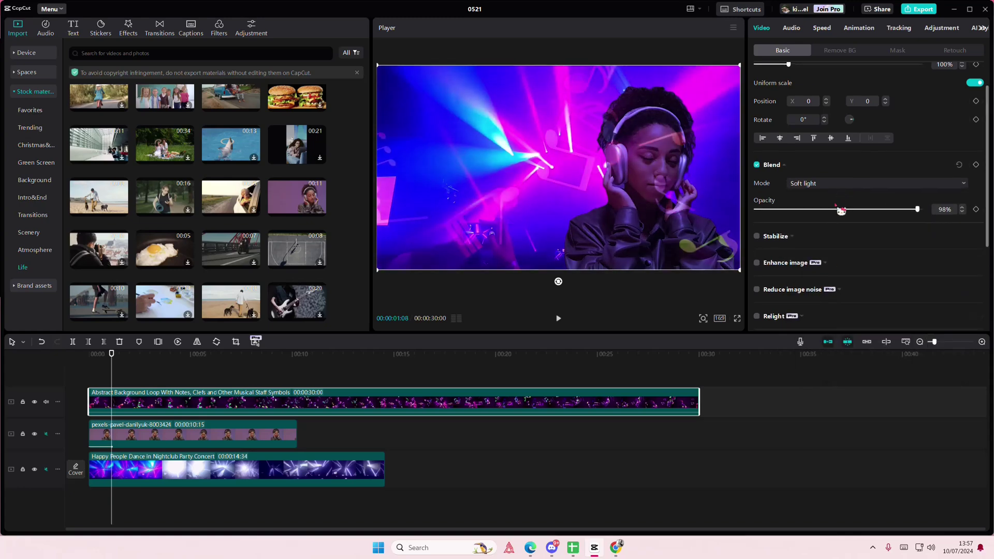
pyautogui.click(836, 185)
pyautogui.click(815, 214)
pyautogui.moveTo(811, 215); pyautogui.dragTo(833, 210)
# Shift the music-notes loop left in the frame to about X -1205, and preview the composition from the start.
pyautogui.press('space')
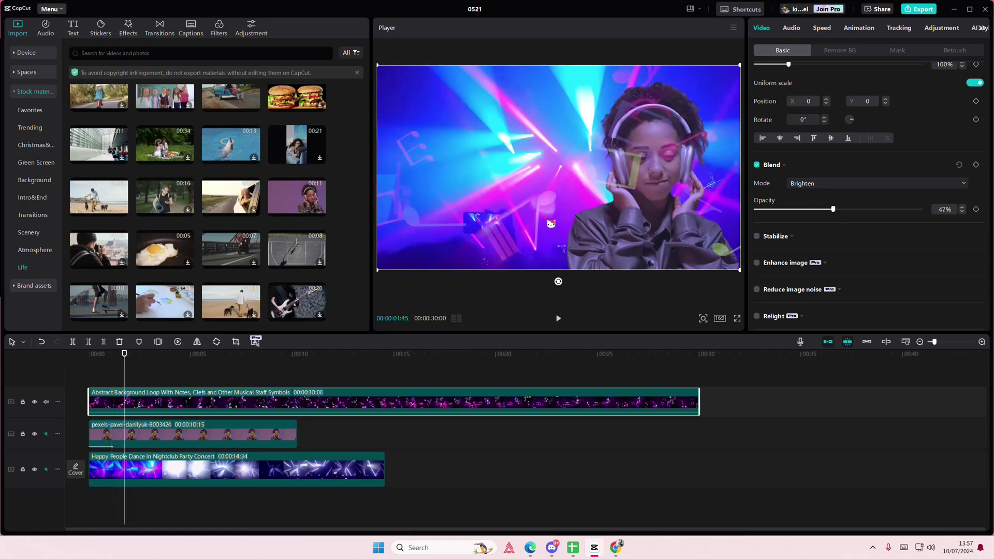
pyautogui.moveTo(564, 229); pyautogui.dragTo(455, 224)
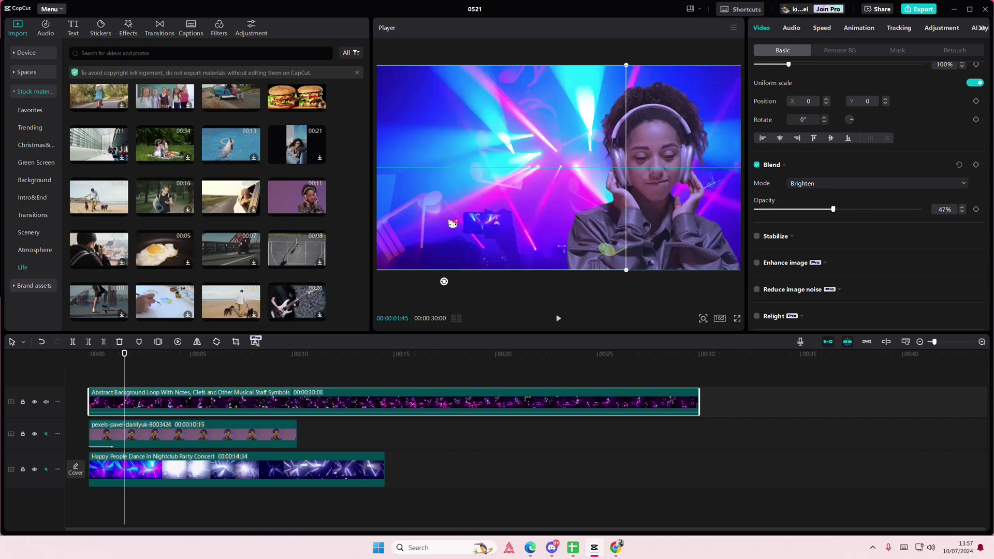
pyautogui.click(177, 369)
pyautogui.click(91, 372)
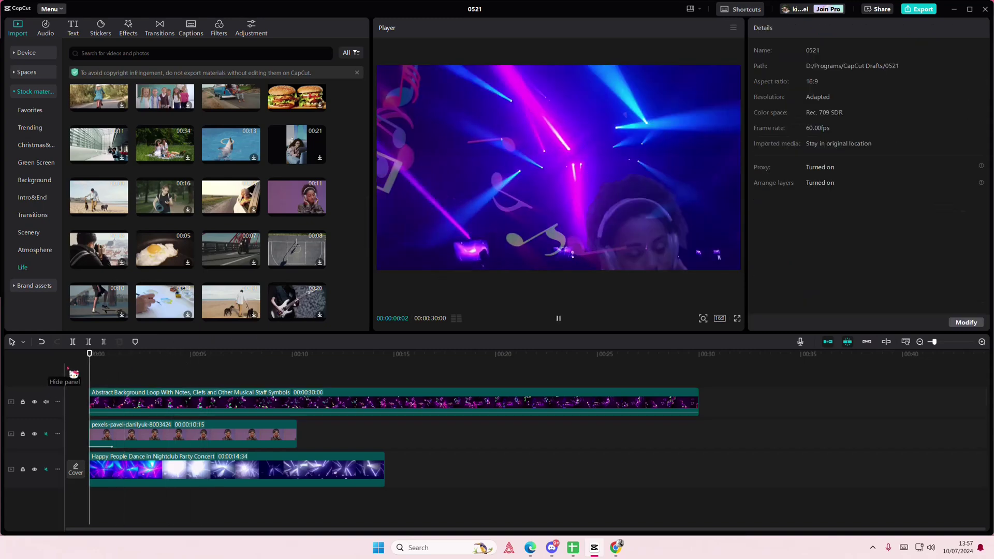
pyautogui.click(275, 388)
pyautogui.click(349, 390)
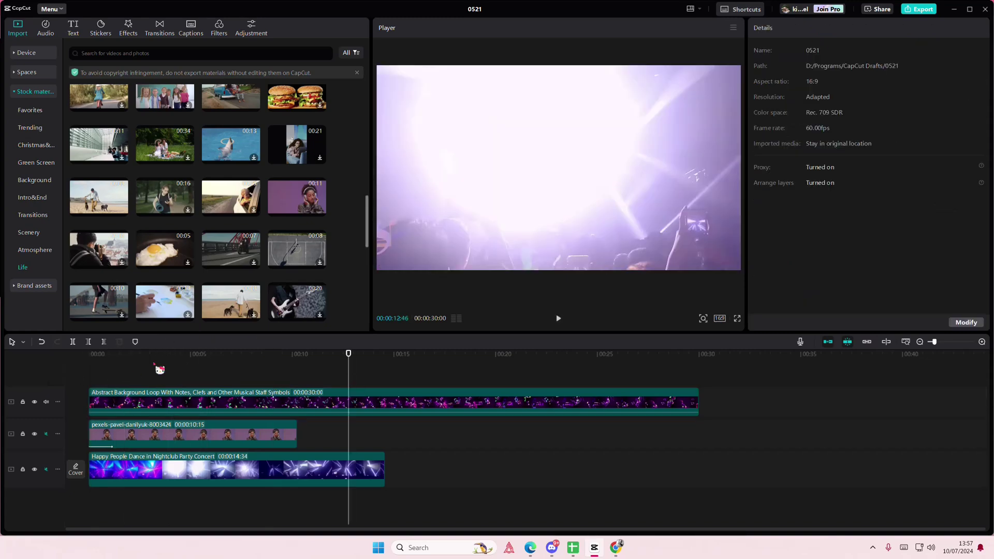
# Apply a Horizontal mask to the music-notes loop, rotated -90° and positioned at about X 727 beside the woman.
pyautogui.click(189, 392)
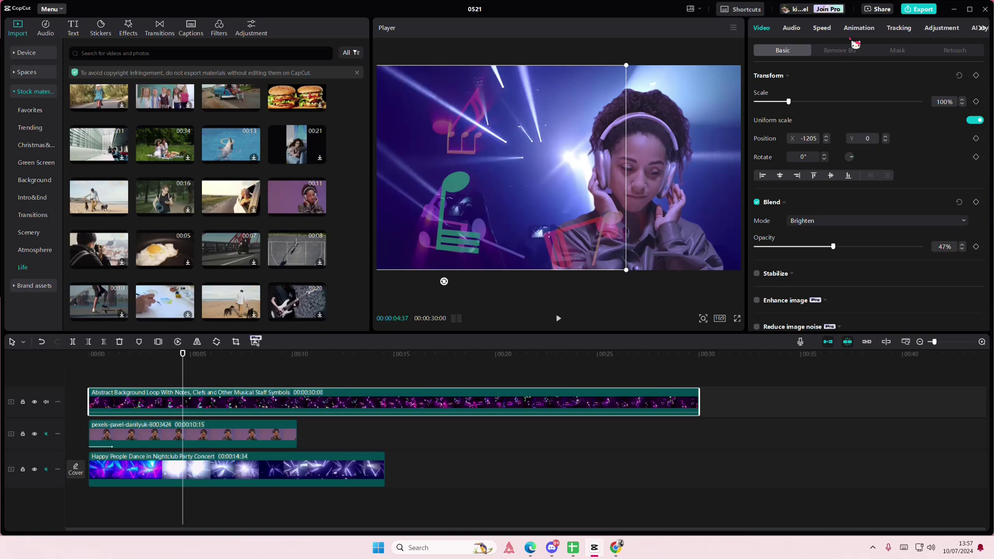
pyautogui.click(906, 51)
pyautogui.click(807, 102)
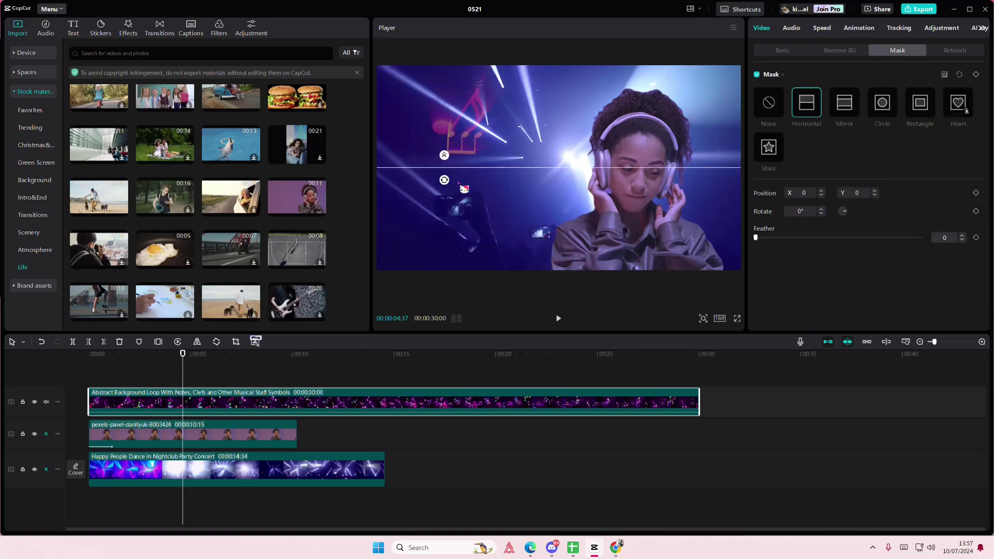
pyautogui.moveTo(453, 190); pyautogui.dragTo(570, 183)
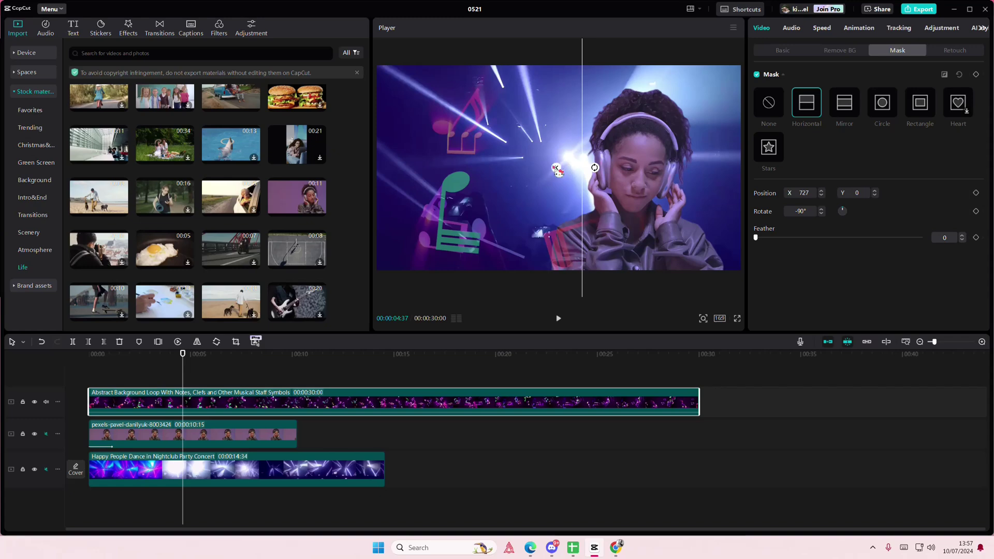
# Add a default text clip at the start of the timeline, on a new track above the music-notes loop.
pyautogui.click(106, 383)
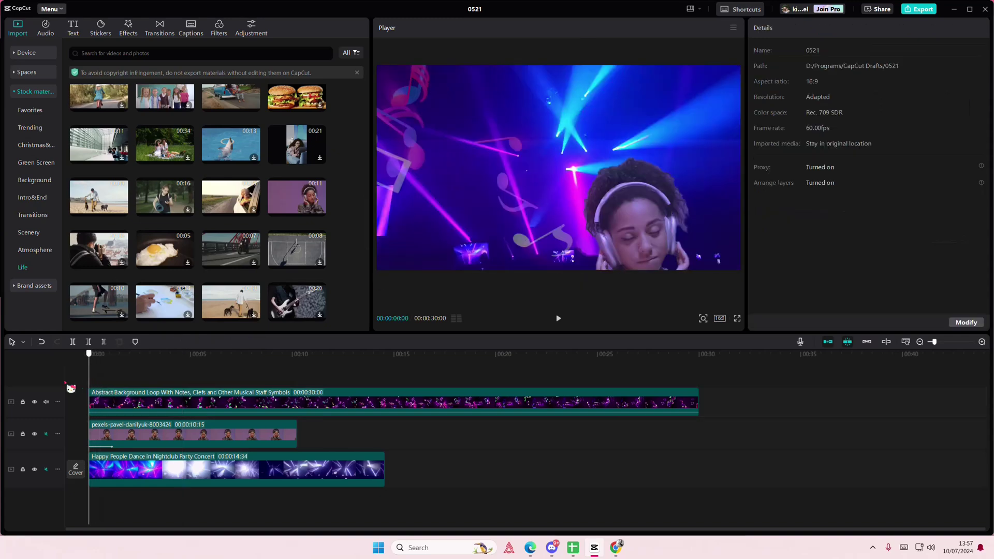
pyautogui.click(82, 34)
pyautogui.moveTo(89, 77); pyautogui.dragTo(120, 366)
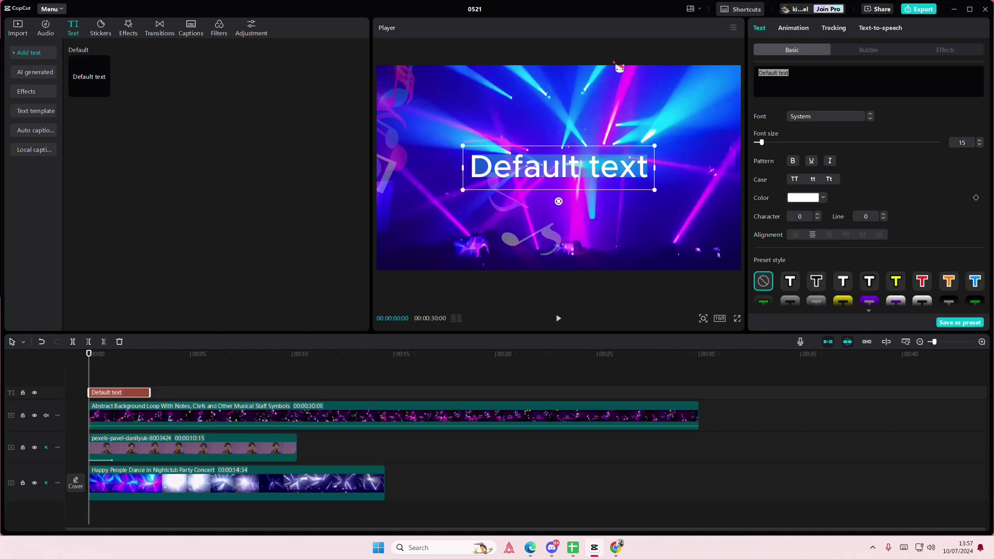
# Replace the default text clip's wording with "Silent Disco".
pyautogui.write('Part')
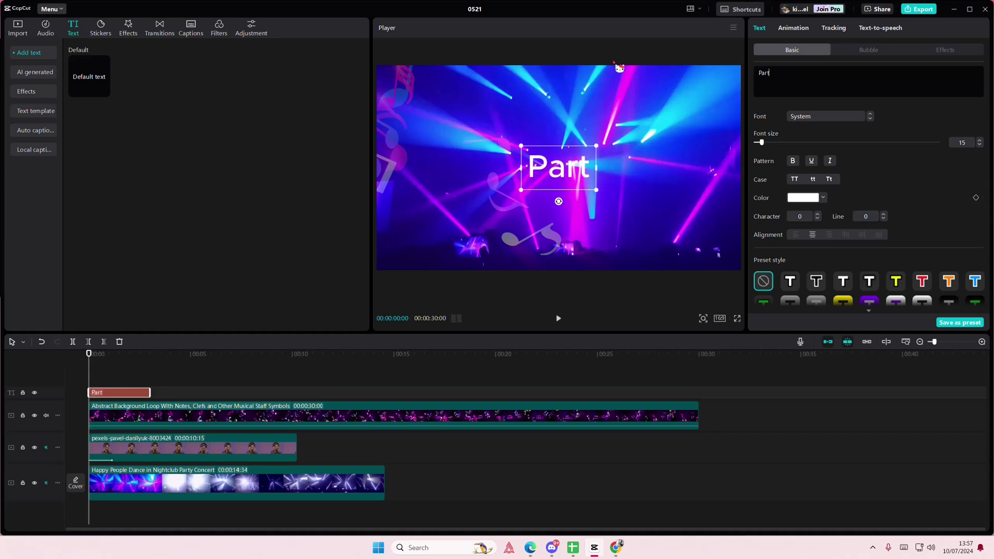
pyautogui.press('BackSpace')
pyautogui.press('BackSpace')
pyautogui.press('BackSpace')
pyautogui.press('BackSpace')
pyautogui.write('Silent Dis')
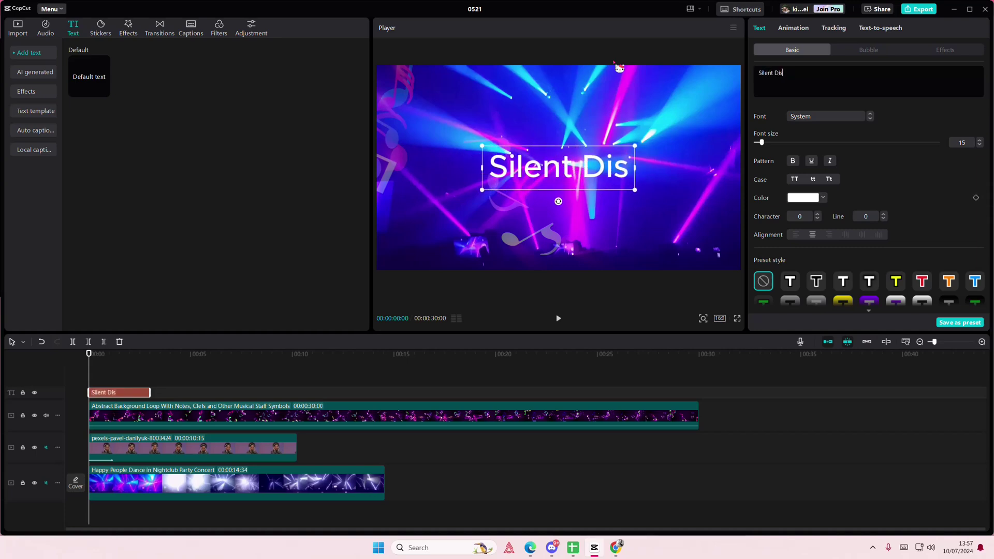
pyautogui.write('cor')
pyautogui.press('BackSpace')
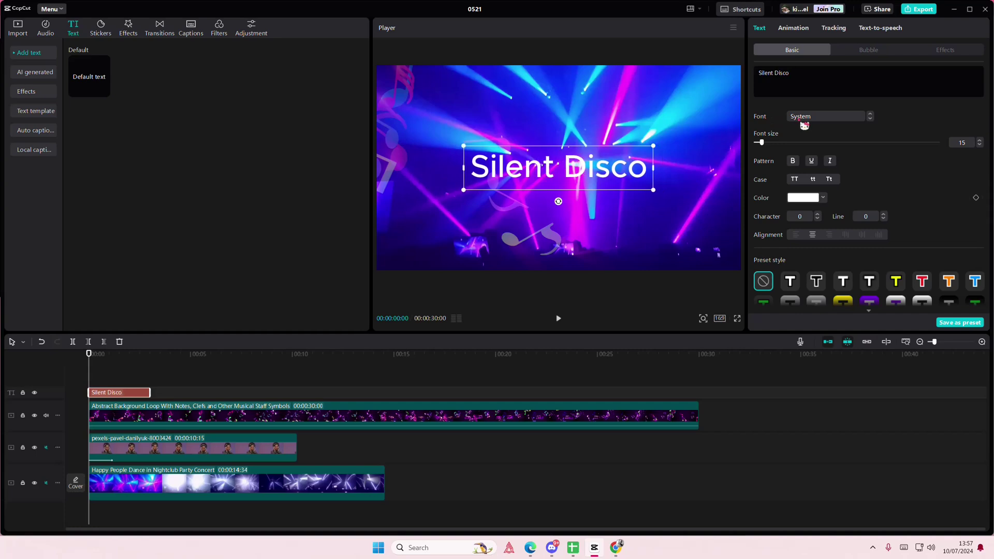
# Set the "Silent Disco" text's font to Alien Encounters.
pyautogui.click(804, 120)
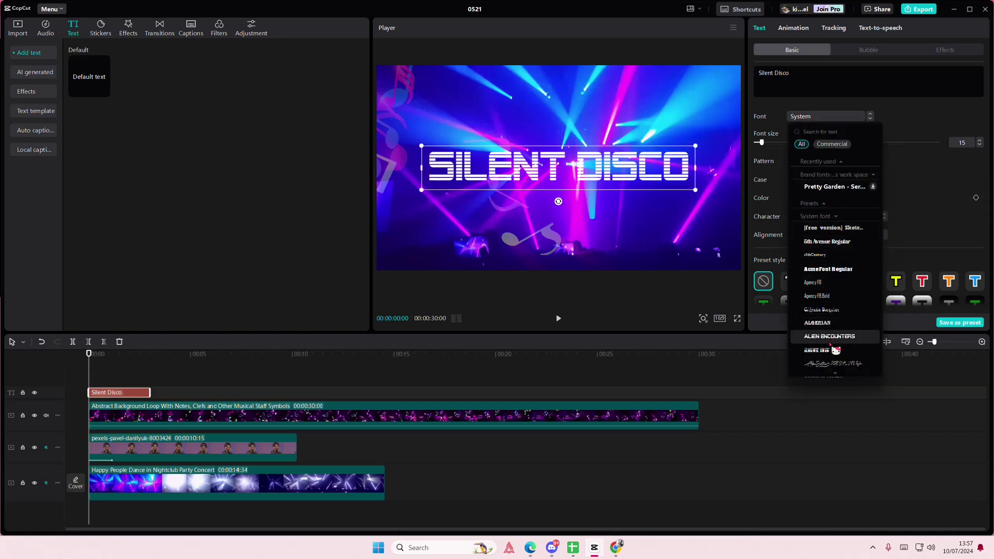
pyautogui.click(831, 344)
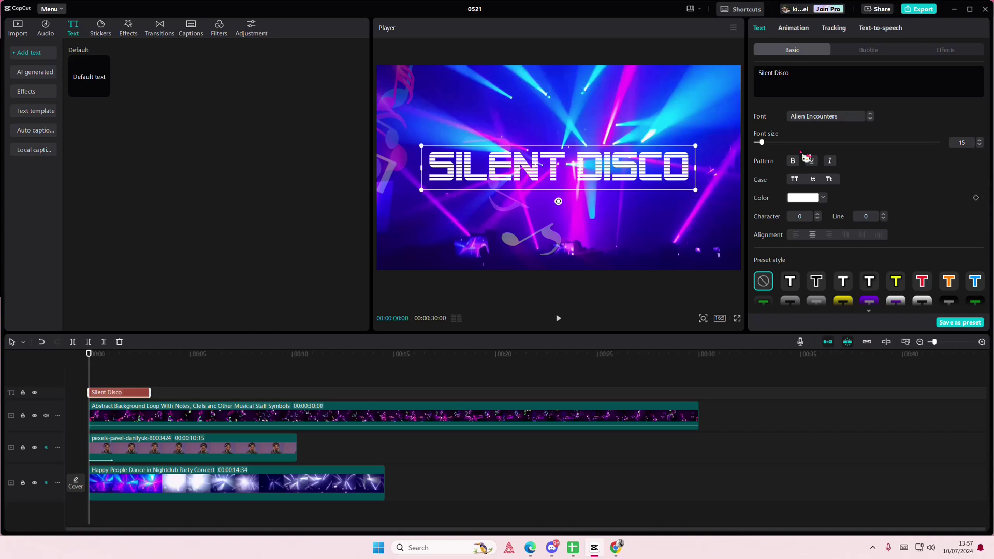
pyautogui.click(819, 123)
pyautogui.click(915, 148)
# Try yellow as the "Silent Disco" text colour, and settle on the bright green swatch.
pyautogui.click(824, 198)
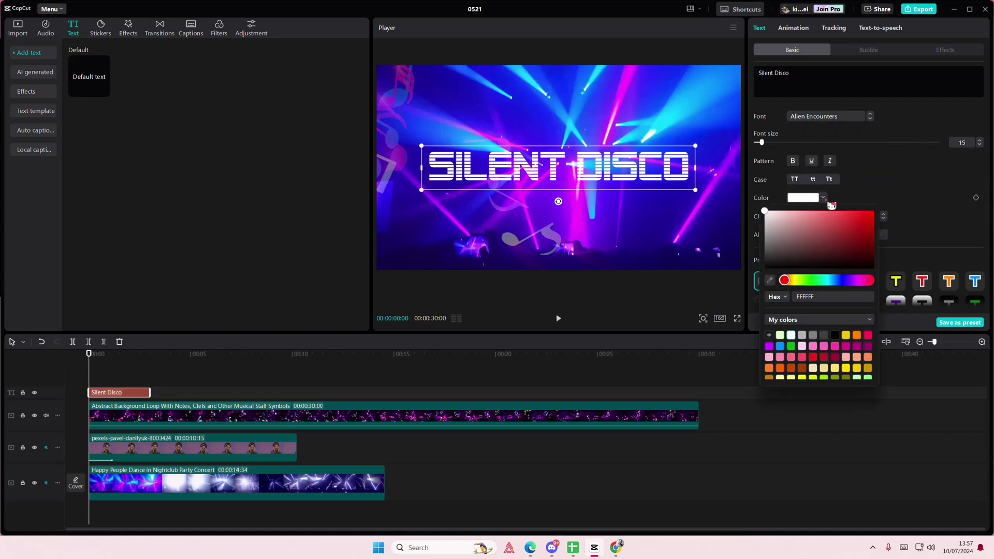
pyautogui.click(848, 336)
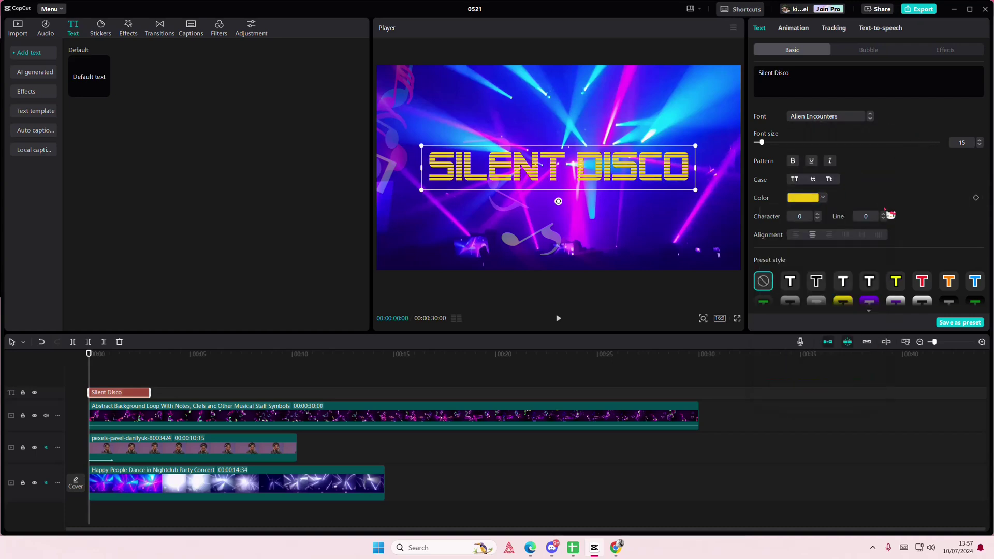
pyautogui.click(822, 199)
pyautogui.click(791, 346)
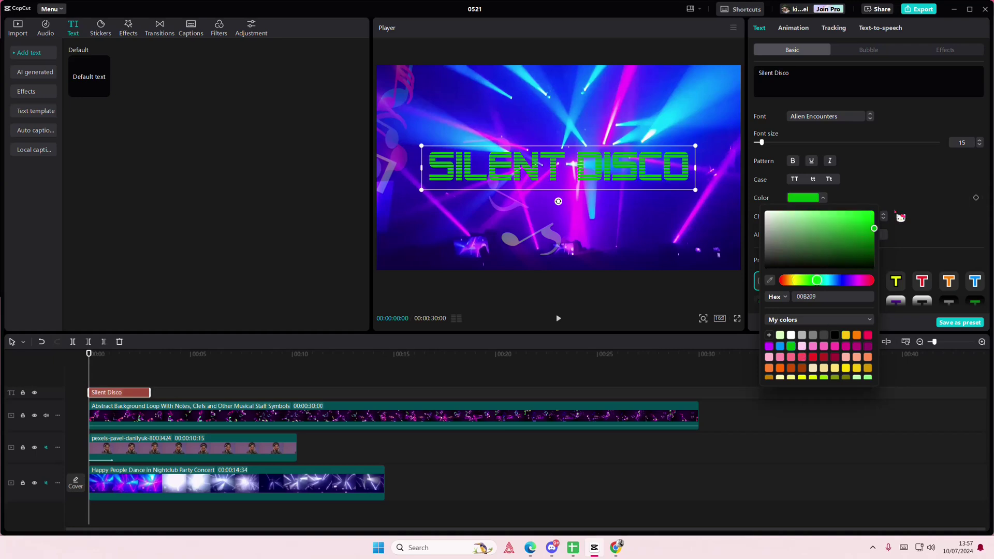
# Enable Glow on the "Silent Disco" text with the non-Pro style, intensity about 43 and range about 71.
pyautogui.scroll(-10, 849, 216)
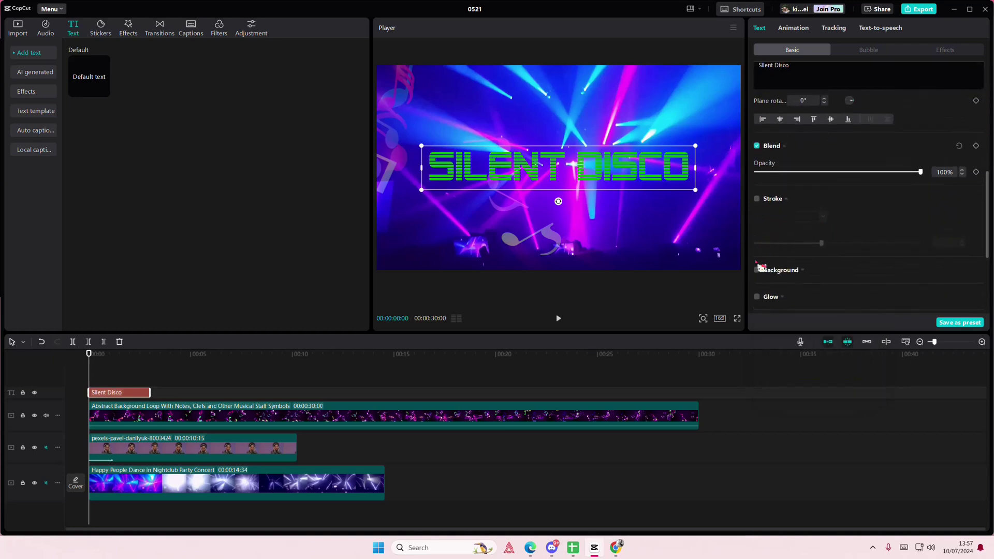
pyautogui.click(757, 297)
pyautogui.scroll(-1, 795, 286)
pyautogui.click(807, 288)
pyautogui.scroll(-4, 810, 269)
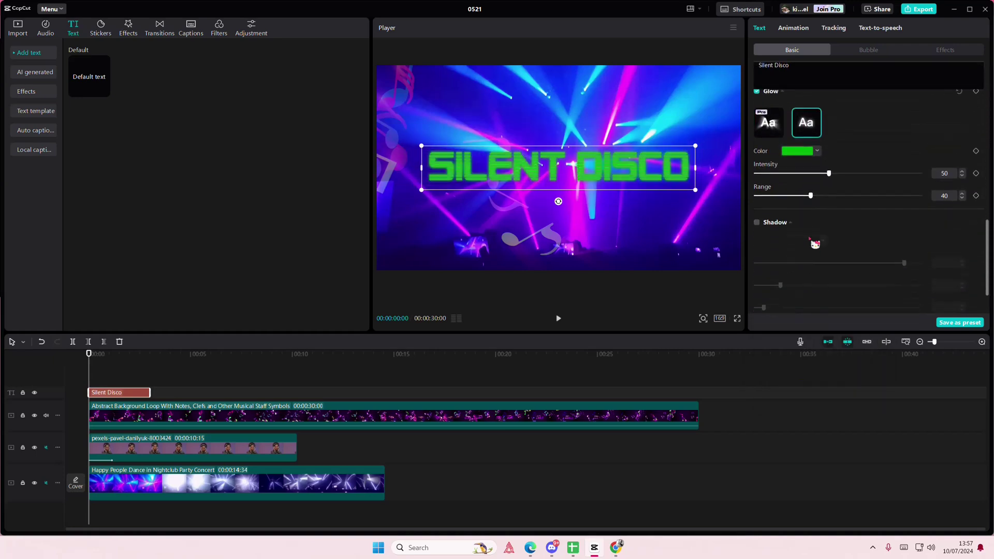
pyautogui.moveTo(830, 164); pyautogui.dragTo(880, 190)
pyautogui.click(802, 155)
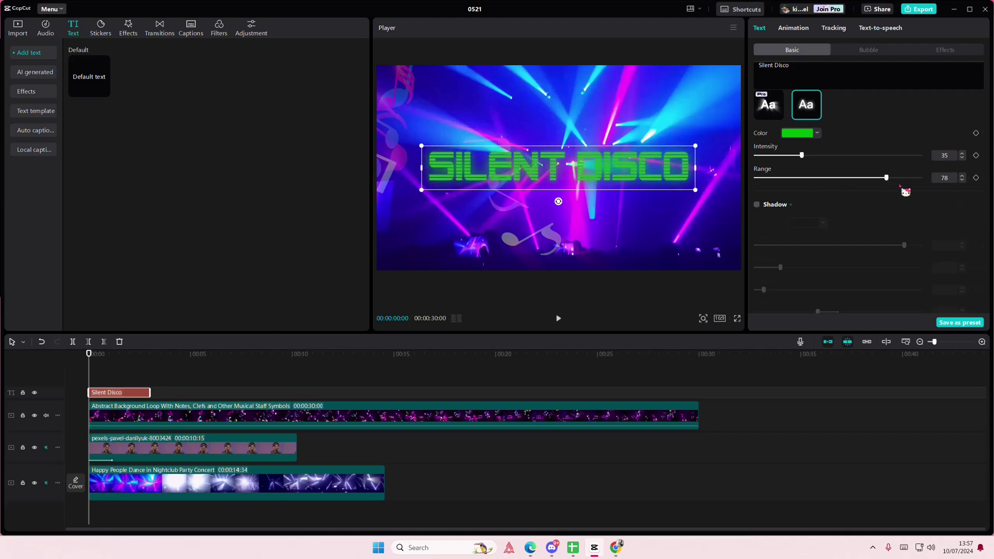
pyautogui.click(867, 177)
pyautogui.moveTo(817, 155)
pyautogui.mouseDown()
pyautogui.moveTo(837, 155)
pyautogui.moveTo(817, 156)
pyautogui.mouseUp()
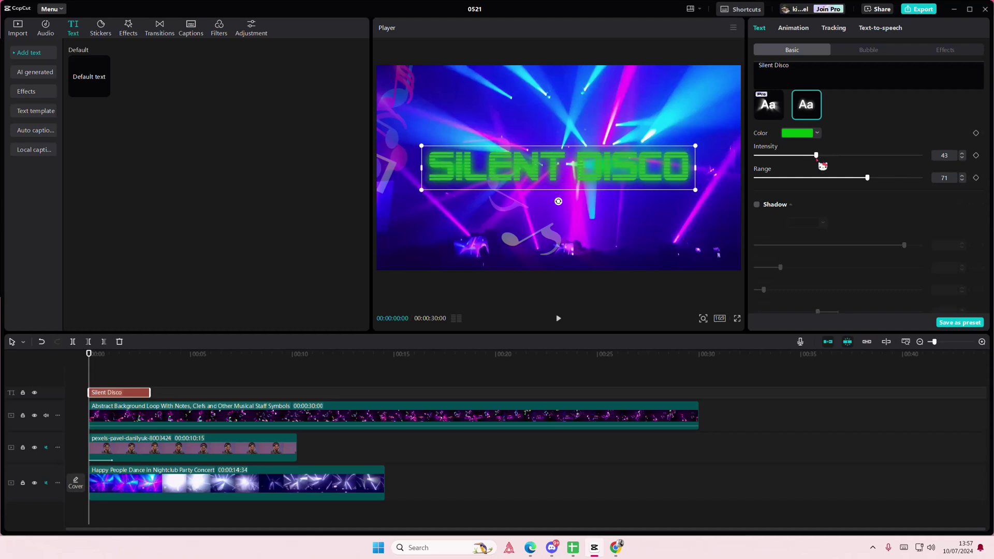
# Break "Silent Disco" into two lines, one word each, and move the title into the left half of the frame.
pyautogui.scroll(5, 757, 190)
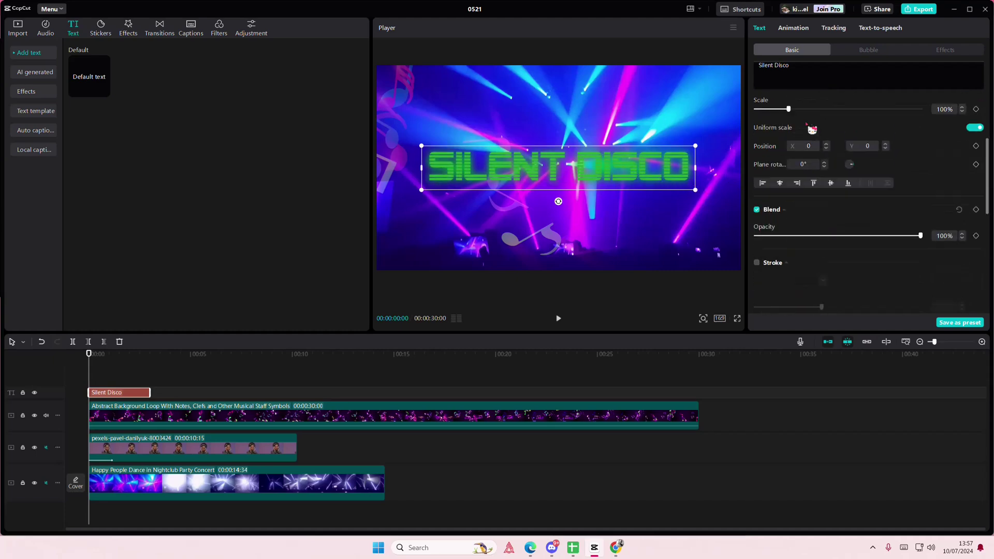
pyautogui.press('BackSpace')
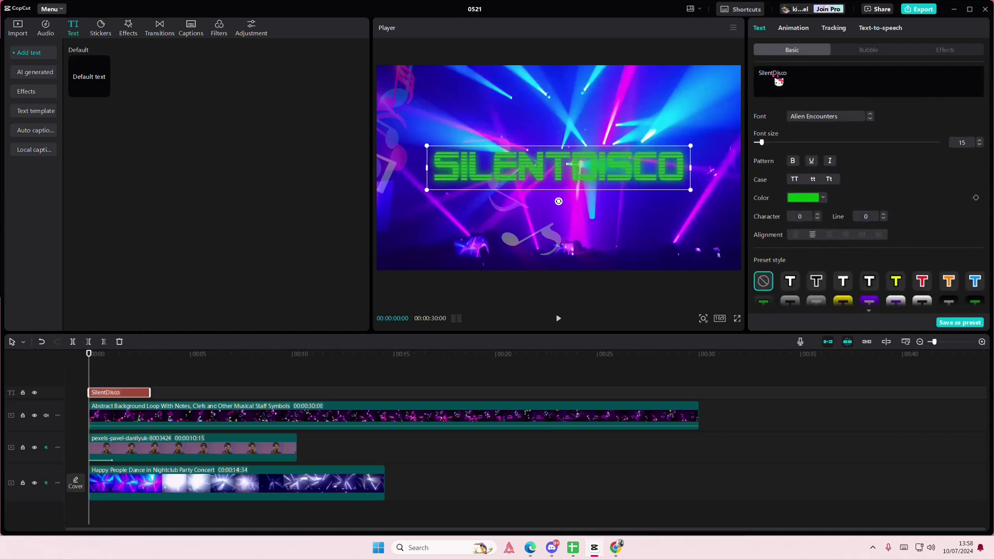
pyautogui.press('Return')
pyautogui.moveTo(508, 180); pyautogui.dragTo(465, 204)
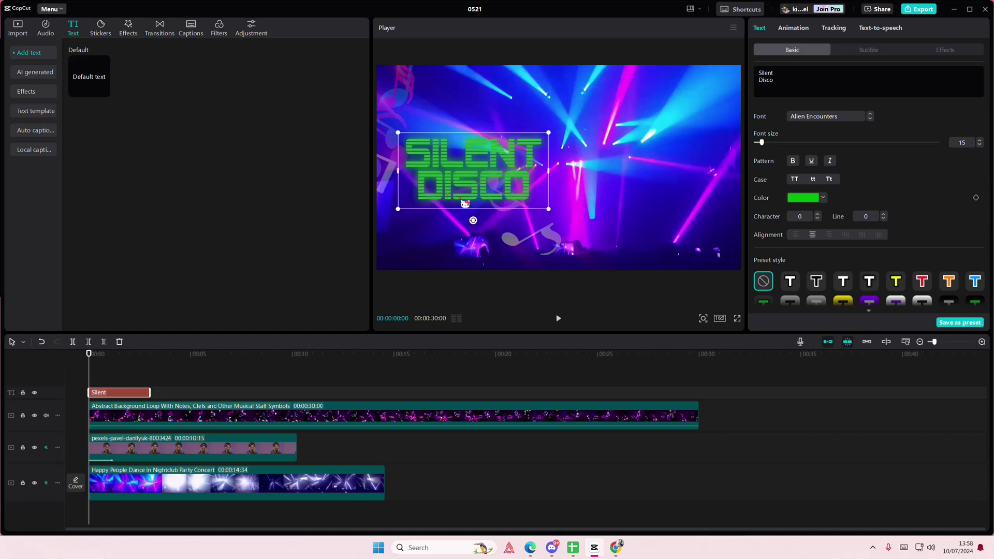
# Change the title's fill colour to white (FFFFFF), and extend its clip to the end of the woman's clip.
pyautogui.click(793, 199)
pyautogui.click(776, 224)
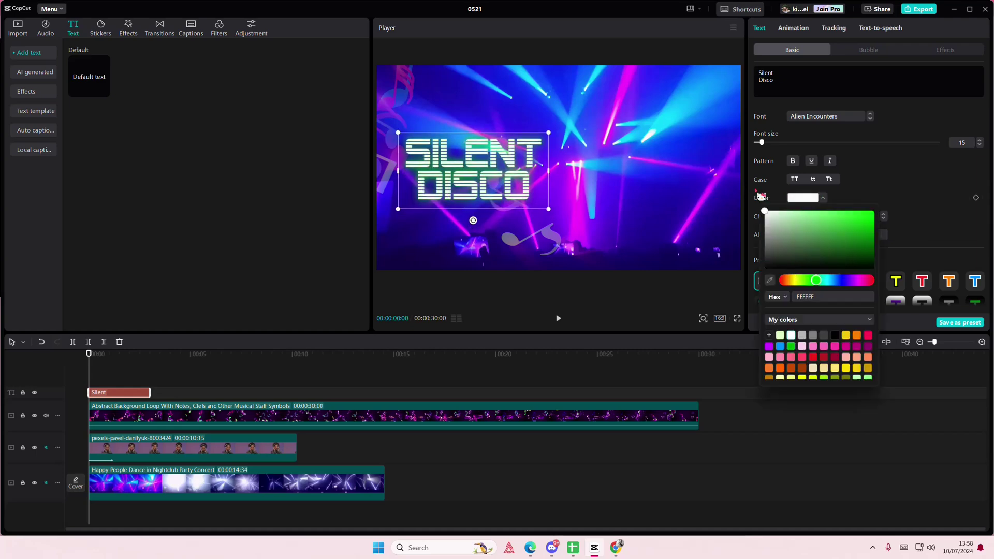
pyautogui.click(882, 193)
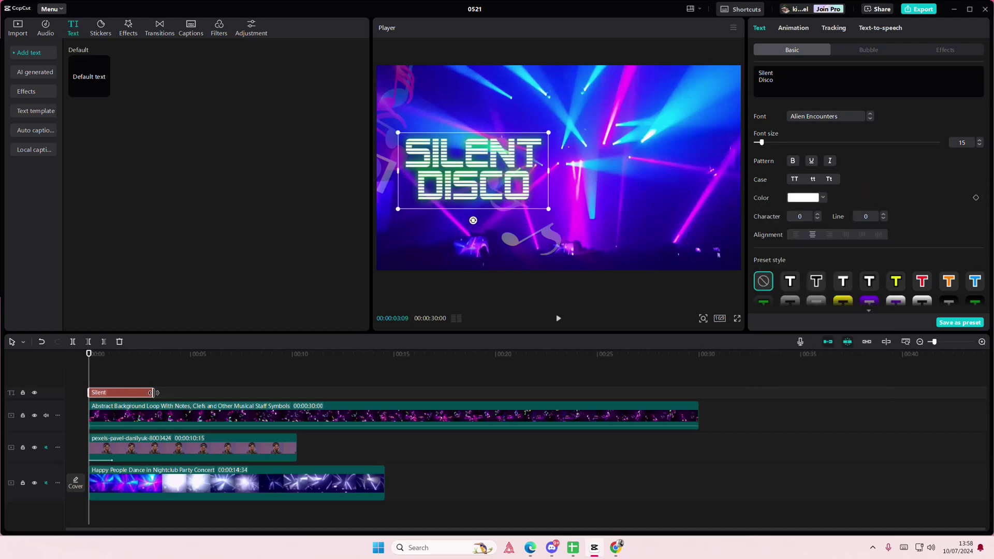
pyautogui.moveTo(153, 392); pyautogui.dragTo(297, 404)
# Try the Typewriter entrance animation on the title, apply Type 2 with a 0.5 s duration instead, and preview from the start.
pyautogui.click(794, 28)
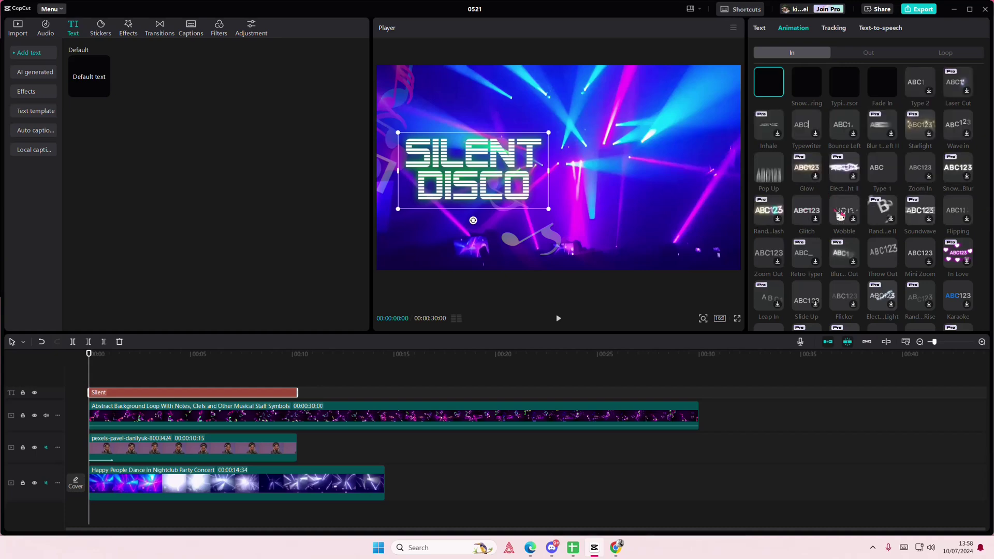
pyautogui.click(804, 134)
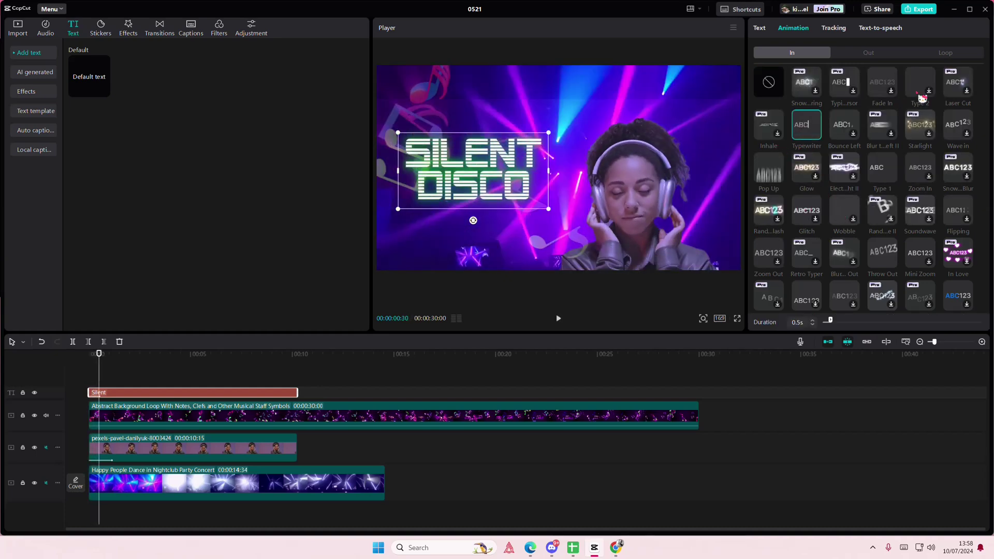
pyautogui.click(920, 97)
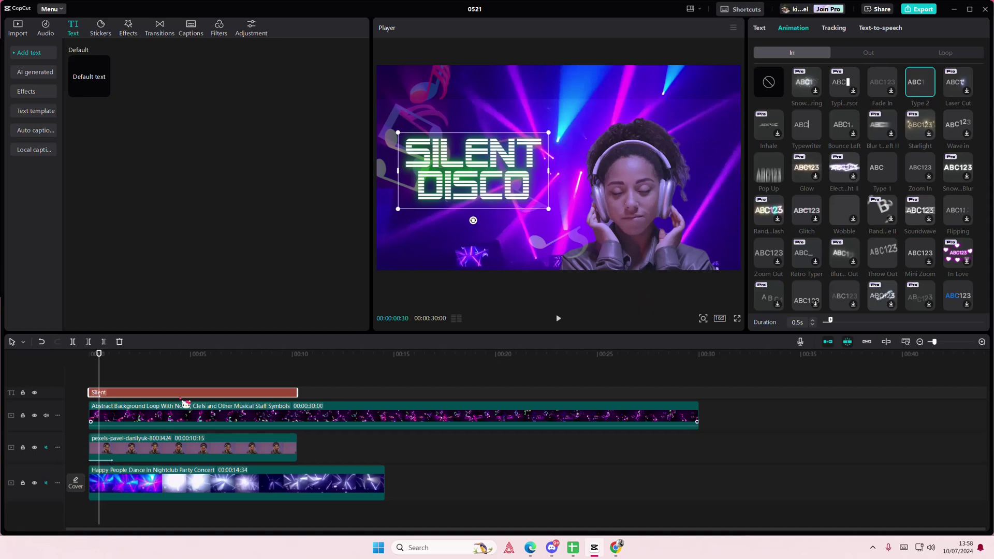
pyautogui.click(137, 373)
pyautogui.moveTo(133, 373); pyautogui.dragTo(62, 382)
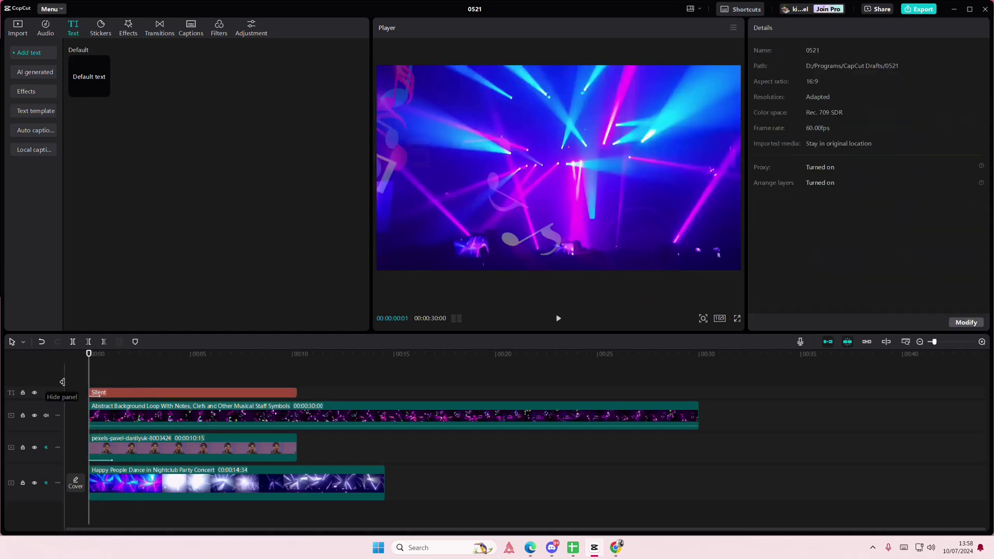
pyautogui.press('space')
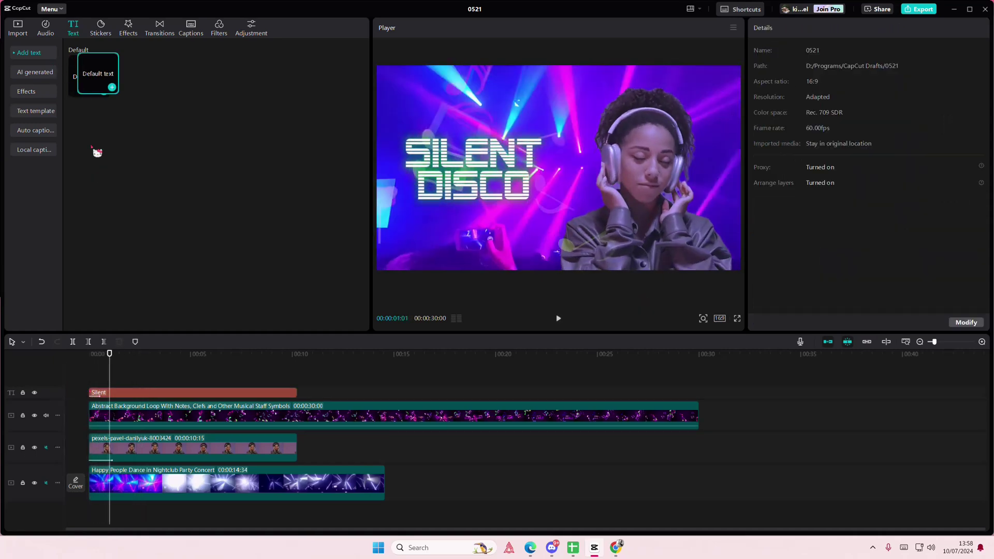
# Add a second default text clip at the timeline start on a new top track, reading "Time", "Date" and "Location" on three lines.
pyautogui.moveTo(98, 152); pyautogui.dragTo(89, 374)
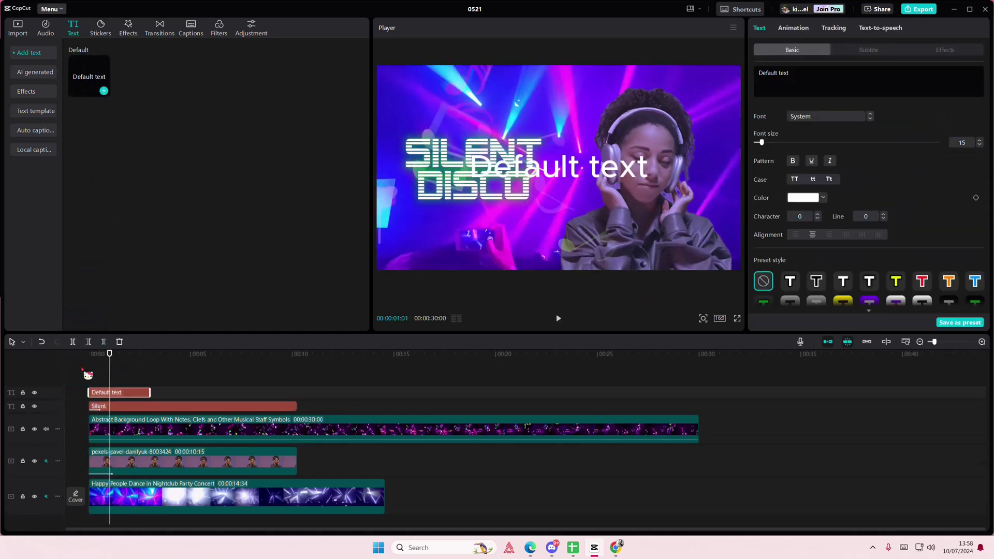
pyautogui.click(798, 88)
pyautogui.write('Time')
pyautogui.press('Return')
pyautogui.write('D')
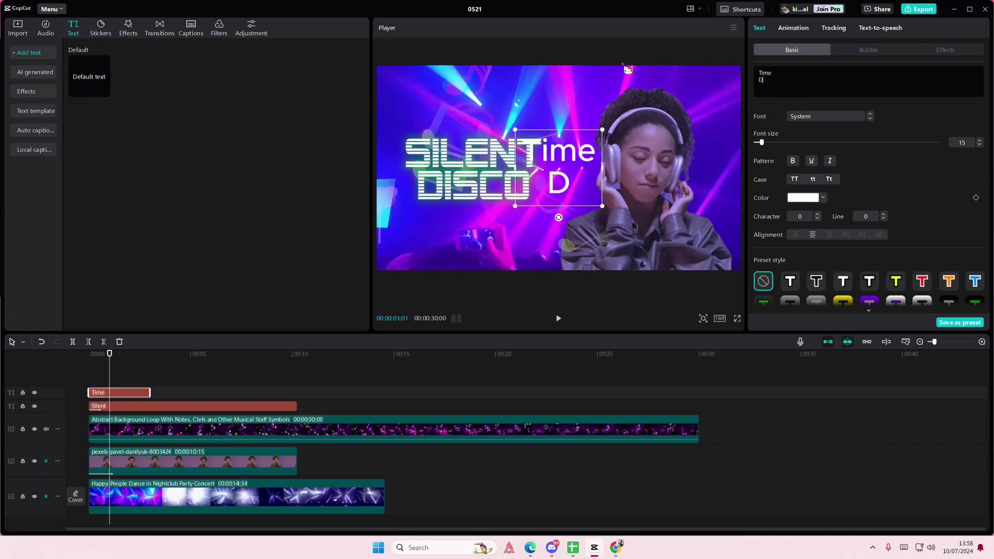
pyautogui.write('ate')
pyautogui.press('Return')
pyautogui.write('Loca')
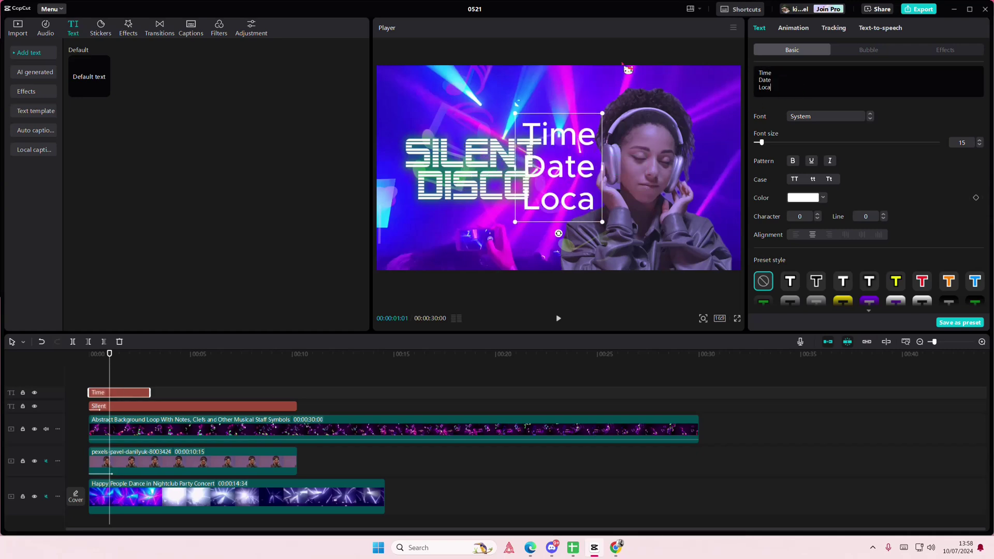
pyautogui.write('tion')
# Set the three-line details text to the Agency FB font, scale it down and widen its text box slightly.
pyautogui.click(802, 117)
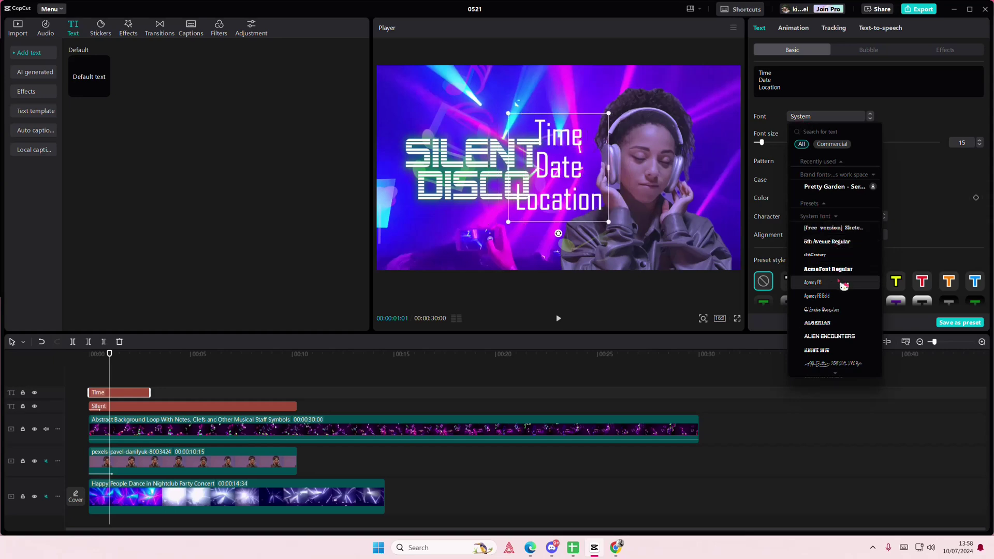
pyautogui.click(814, 283)
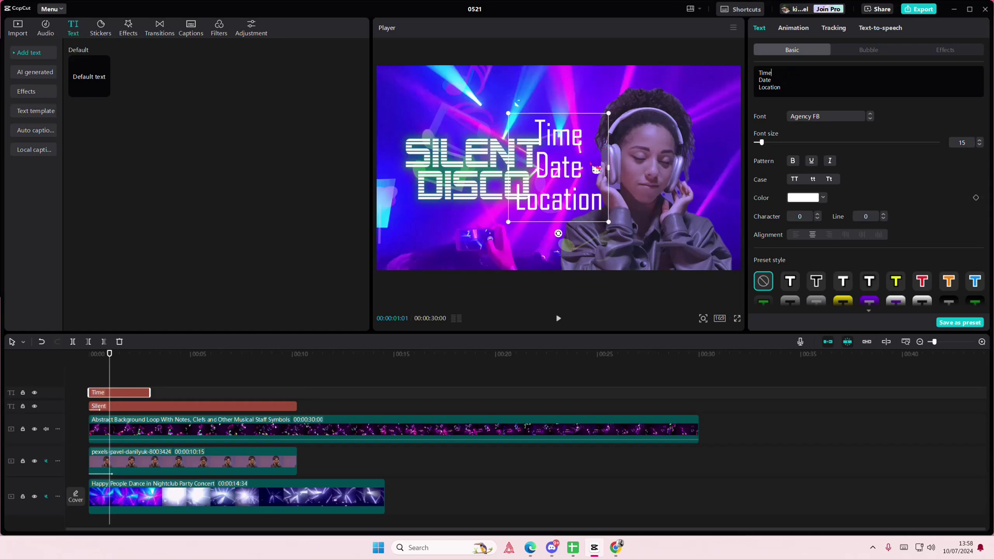
pyautogui.moveTo(610, 220); pyautogui.dragTo(581, 202)
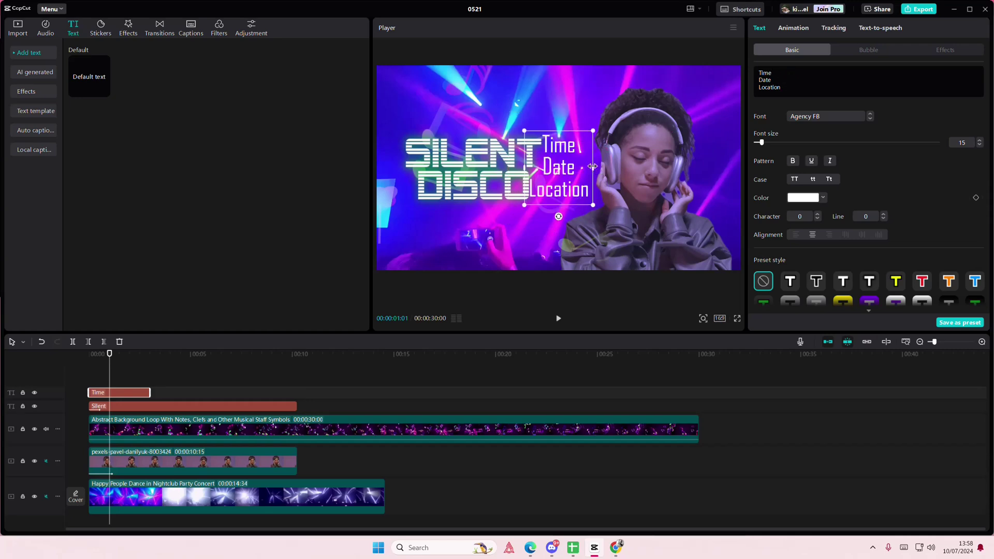
pyautogui.moveTo(592, 166); pyautogui.dragTo(605, 167)
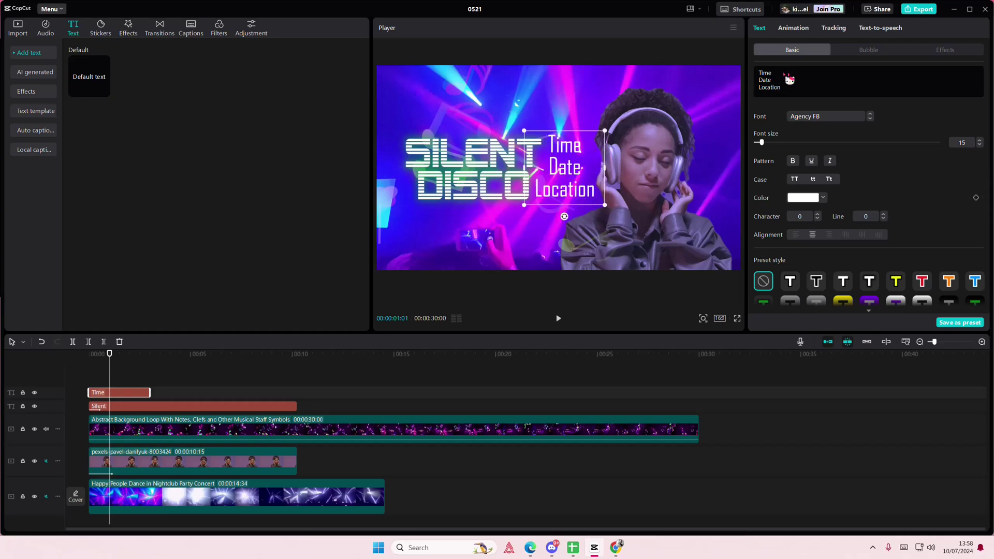
# Complete the first two lines of the details text as "Time: 9 PM" and "Date: 3rd July".
pyautogui.write(': 0')
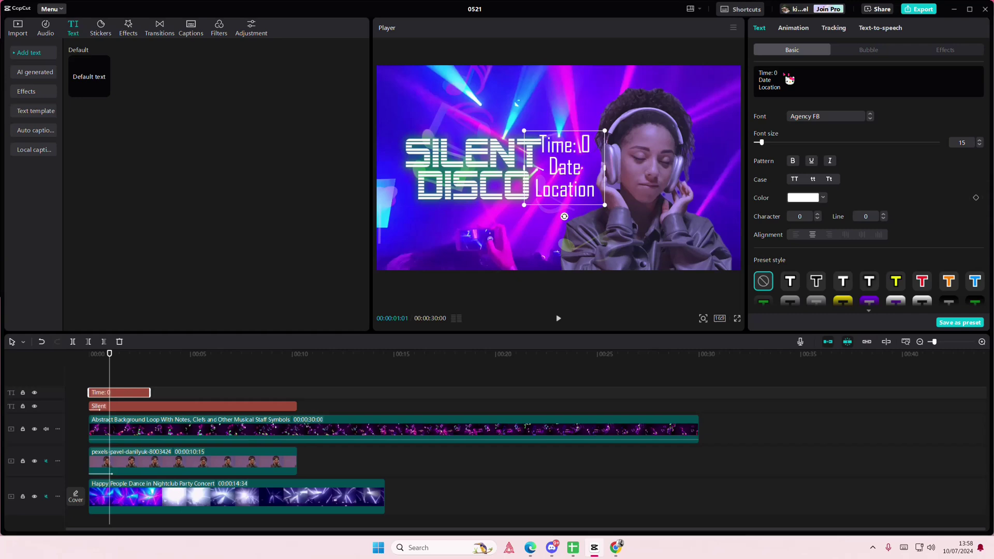
pyautogui.press('BackSpace')
pyautogui.write('9:00')
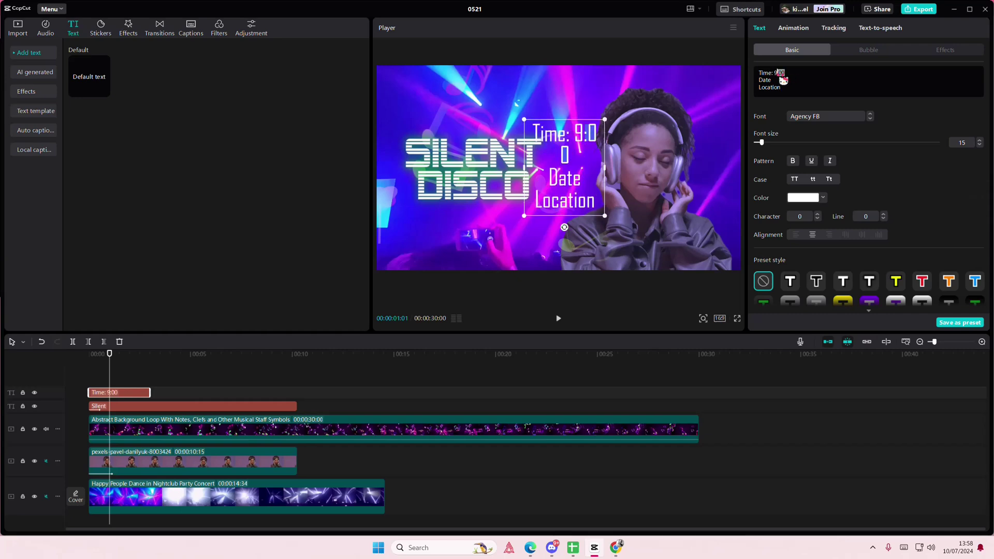
pyautogui.press('BackSpace')
pyautogui.write('PM Date')
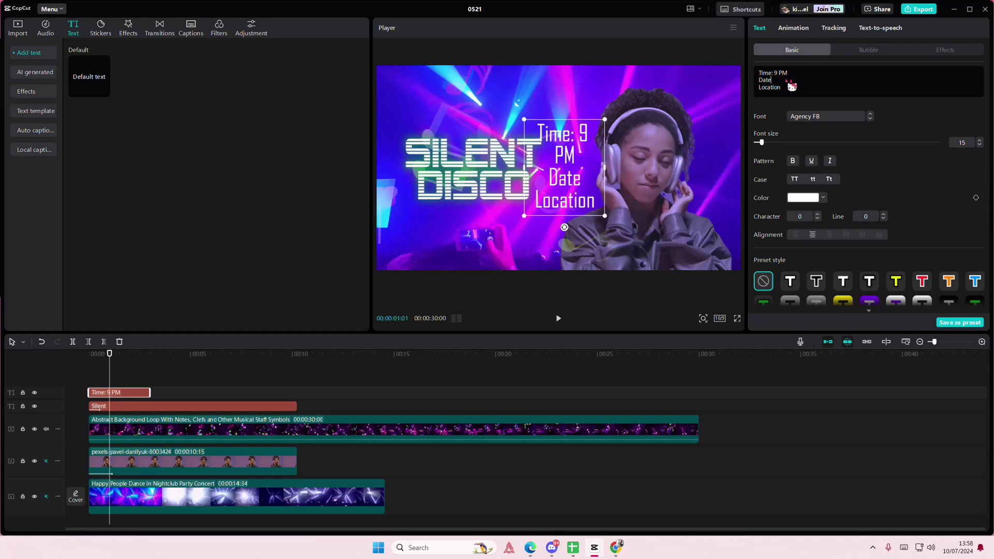
pyautogui.write(': 3')
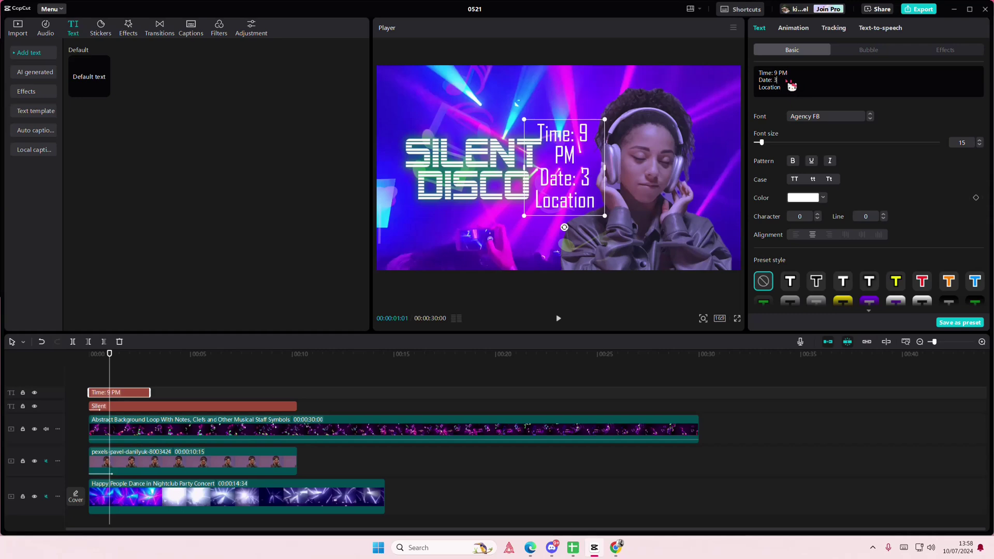
pyautogui.write('rd')
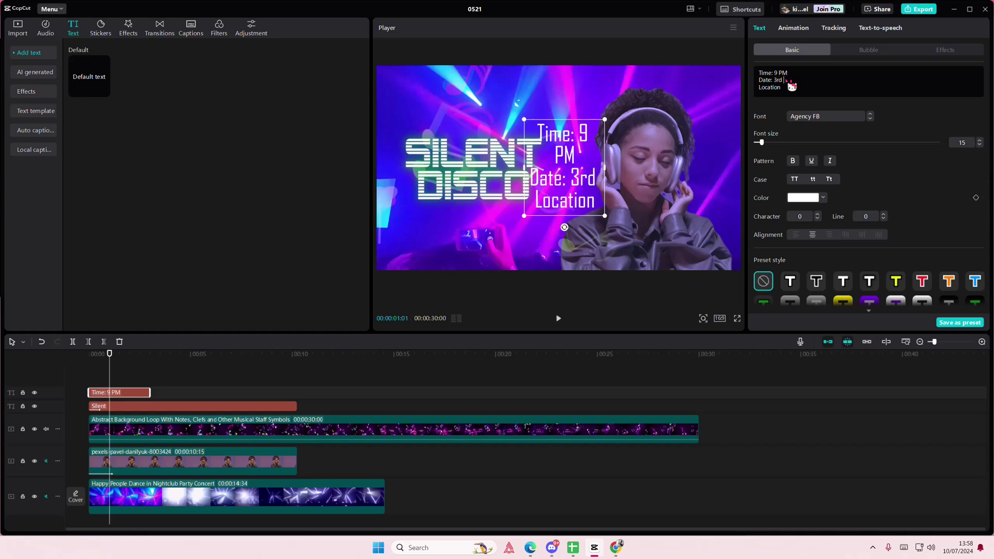
pyautogui.write('July Location')
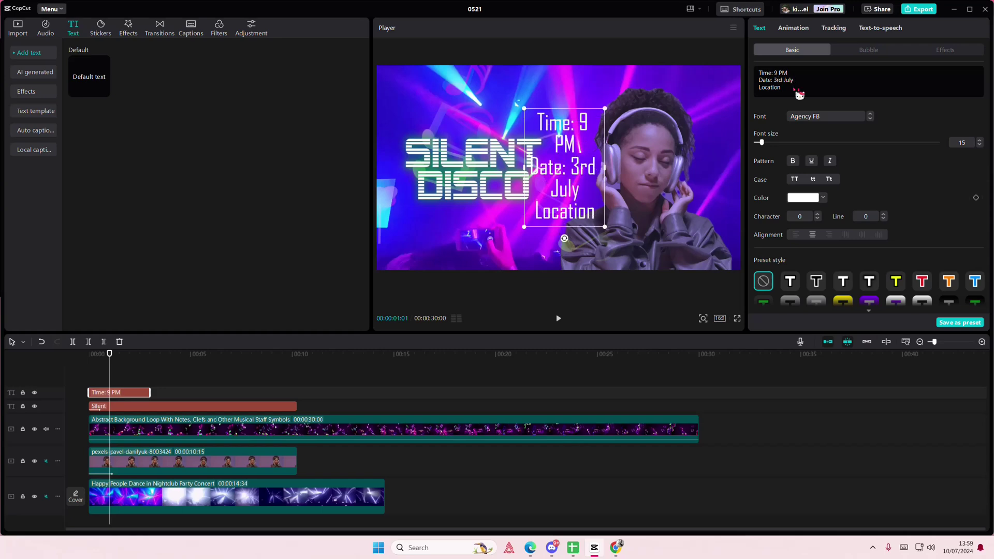
# Complete the details text's third line as "Location: This Club" and widen its text box so each entry fits on one line.
pyautogui.write(':')
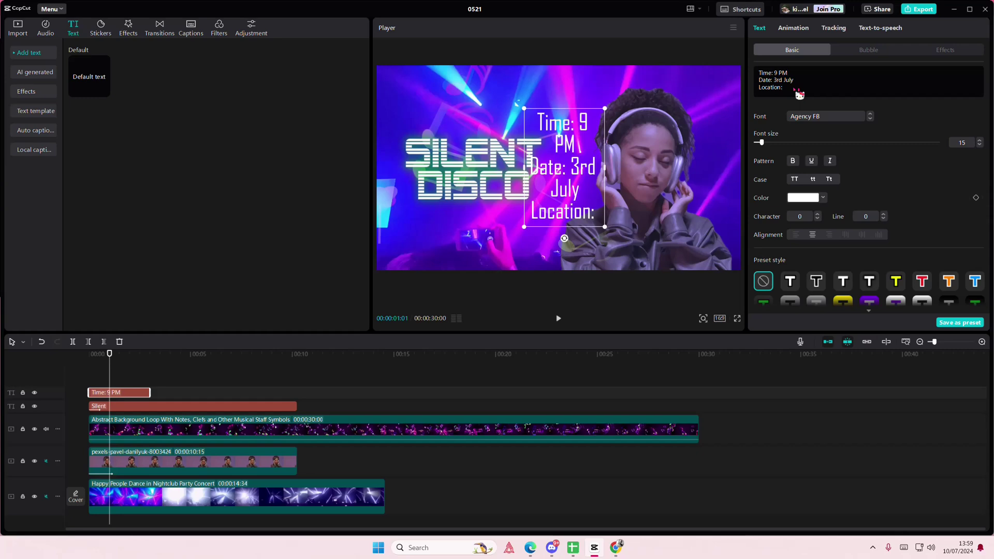
pyautogui.write(' This Club')
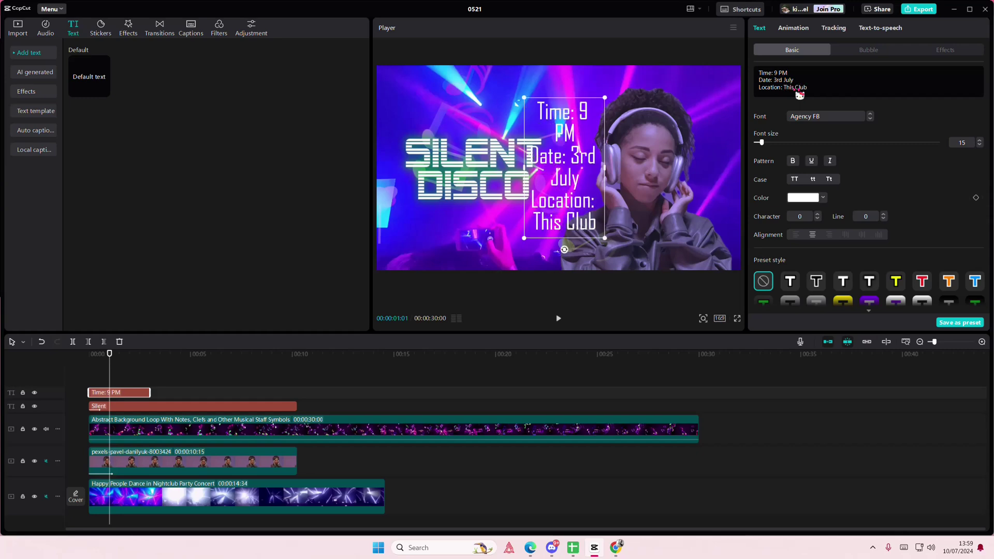
pyautogui.moveTo(606, 168); pyautogui.dragTo(759, 143)
# Position the details text beneath the Silent Disco title and nudge both texts slightly upward in the frame.
pyautogui.moveTo(650, 174); pyautogui.dragTo(493, 235)
pyautogui.click(200, 408)
pyautogui.moveTo(468, 157); pyautogui.dragTo(463, 151)
pyautogui.moveTo(472, 232); pyautogui.dragTo(476, 222)
# Give the details text the Type 2 entrance animation and retime its clip to run from about 2 s to the title clip's end.
pyautogui.click(794, 29)
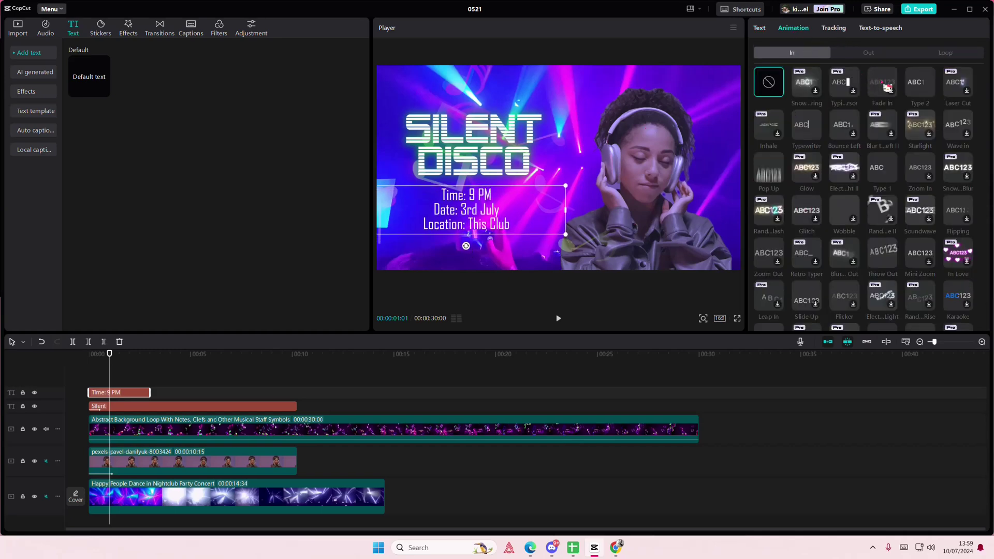
pyautogui.click(924, 90)
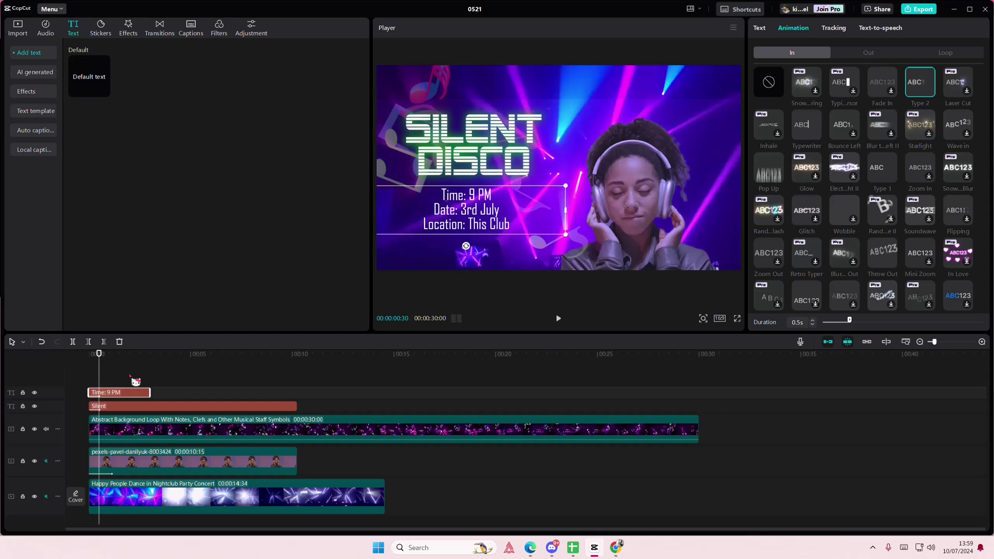
pyautogui.moveTo(154, 397); pyautogui.dragTo(297, 393)
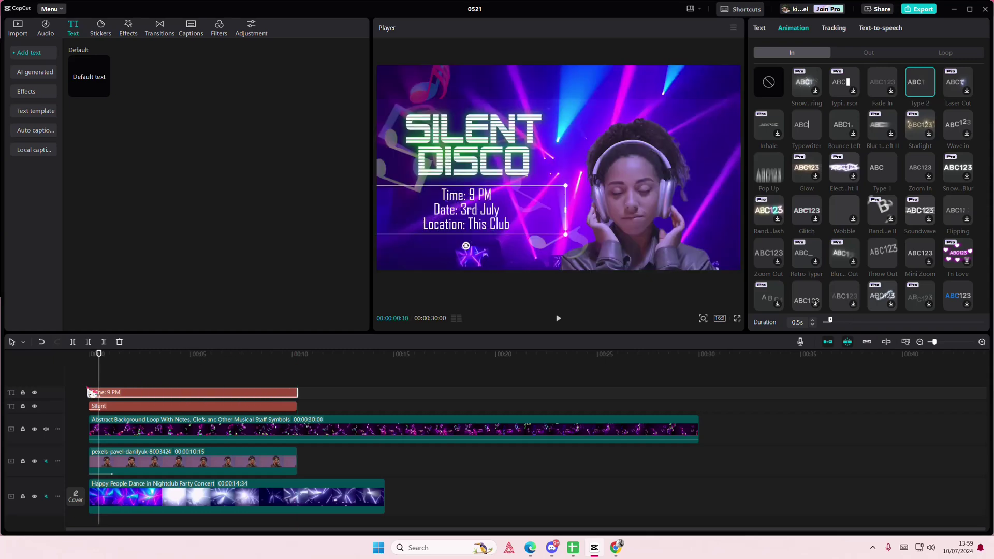
pyautogui.moveTo(92, 390); pyautogui.dragTo(125, 393)
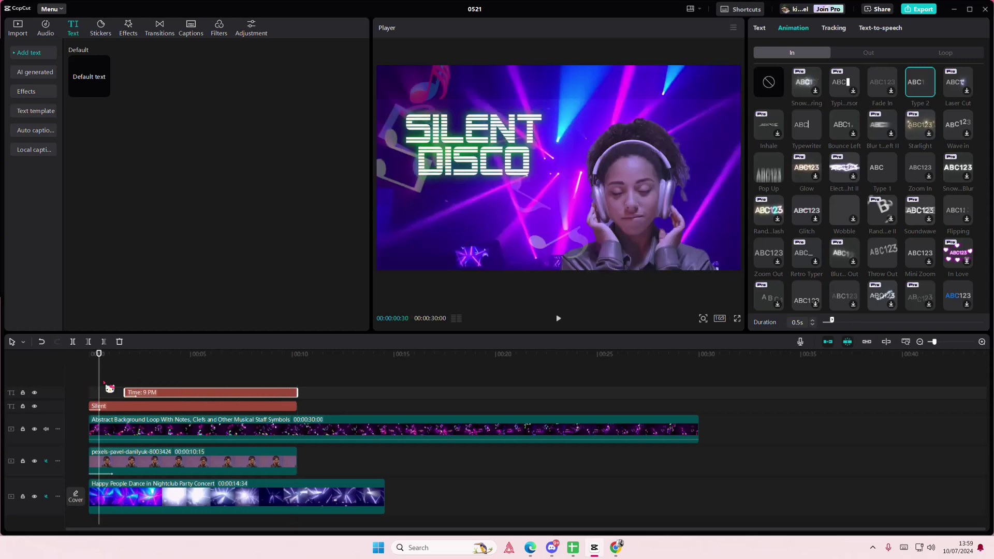
# Preview the timed title and details text from the timeline start.
pyautogui.click(109, 386)
pyautogui.click(103, 408)
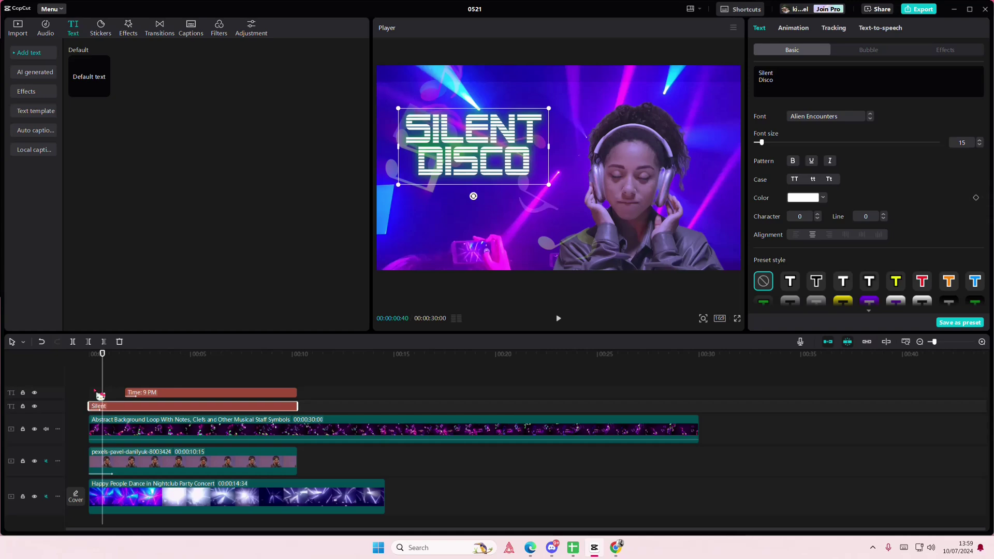
pyautogui.click(87, 388)
pyautogui.press('space')
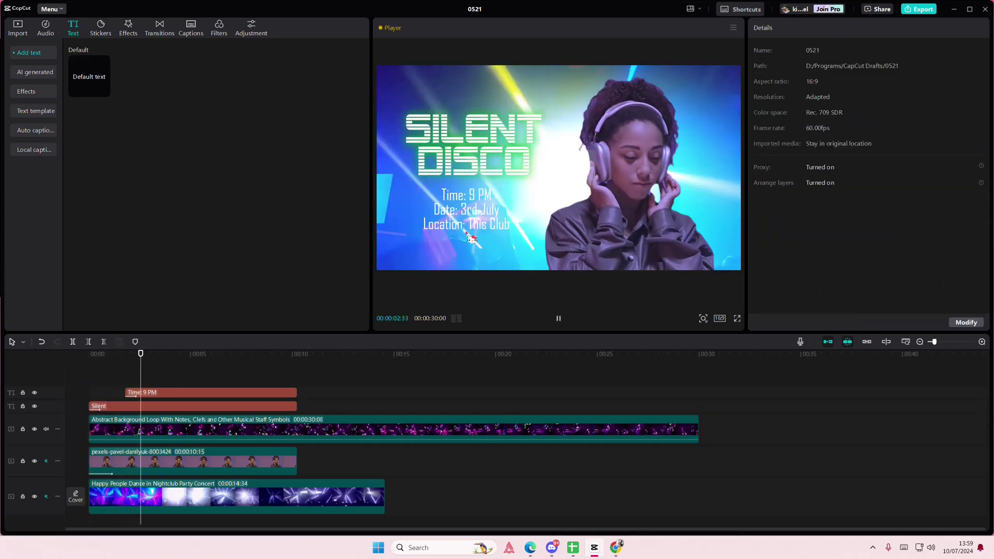
# Trim the ends of the music notes and nightclub clips to 00:00:10:15, matching the woman clip.
pyautogui.click(311, 384)
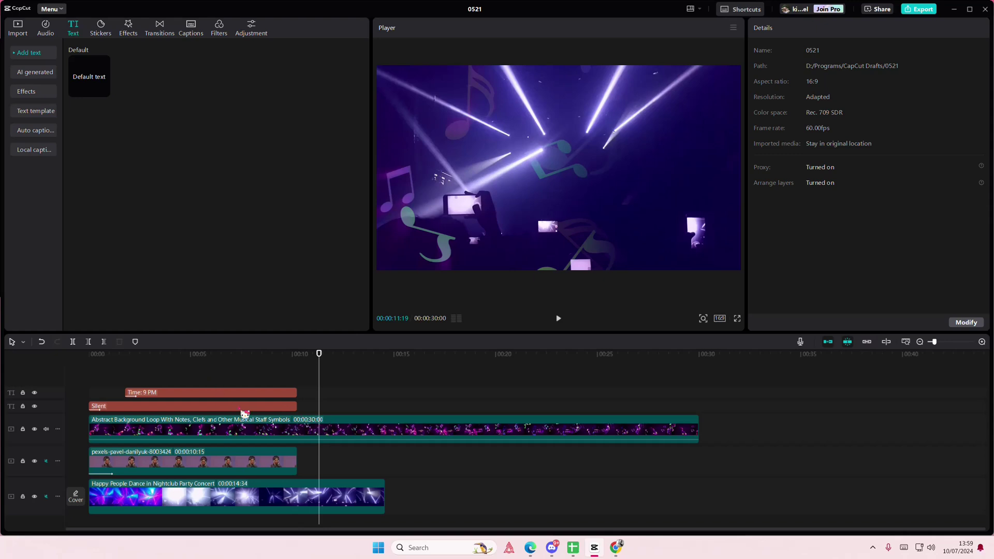
pyautogui.click(244, 417)
pyautogui.moveTo(318, 368); pyautogui.dragTo(297, 374)
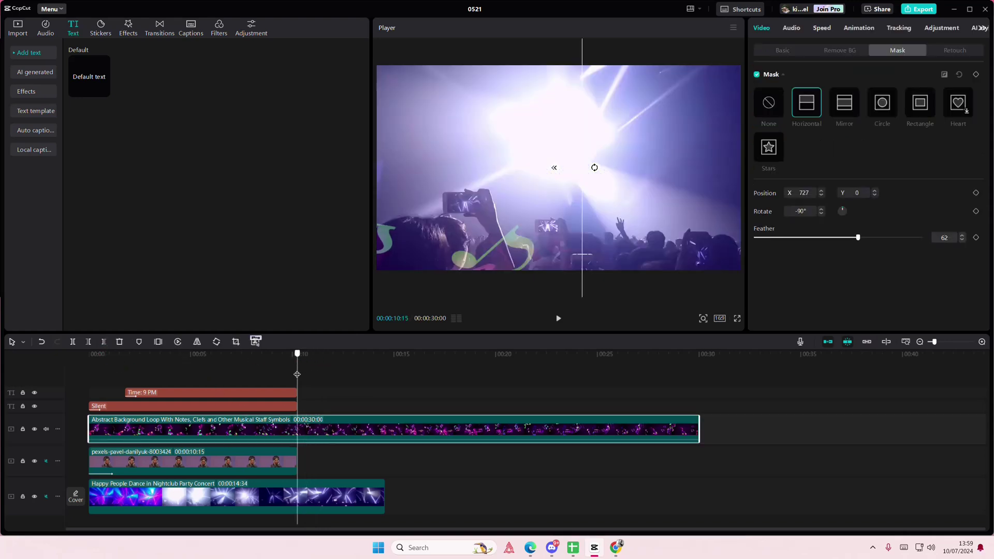
pyautogui.click(105, 342)
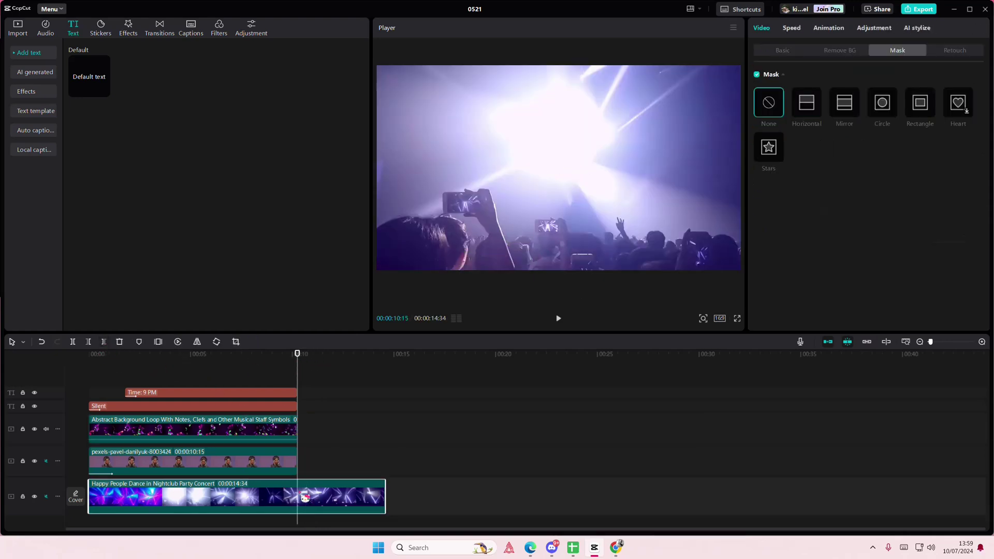
pyautogui.click(104, 343)
# Search the stickers for "disco", add the pink-and-green disc on a new top track and extend it to the other layers' end.
pyautogui.click(102, 375)
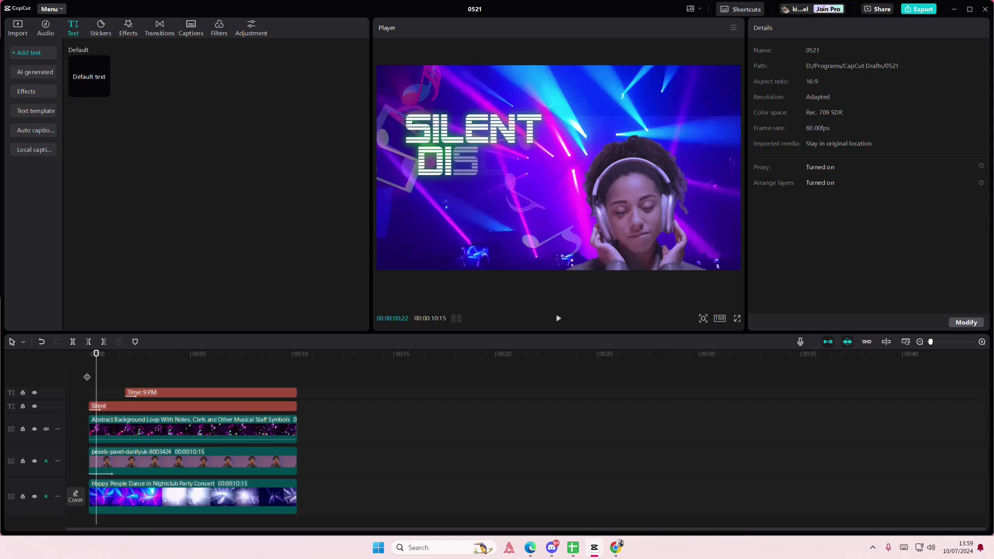
pyautogui.click(87, 377)
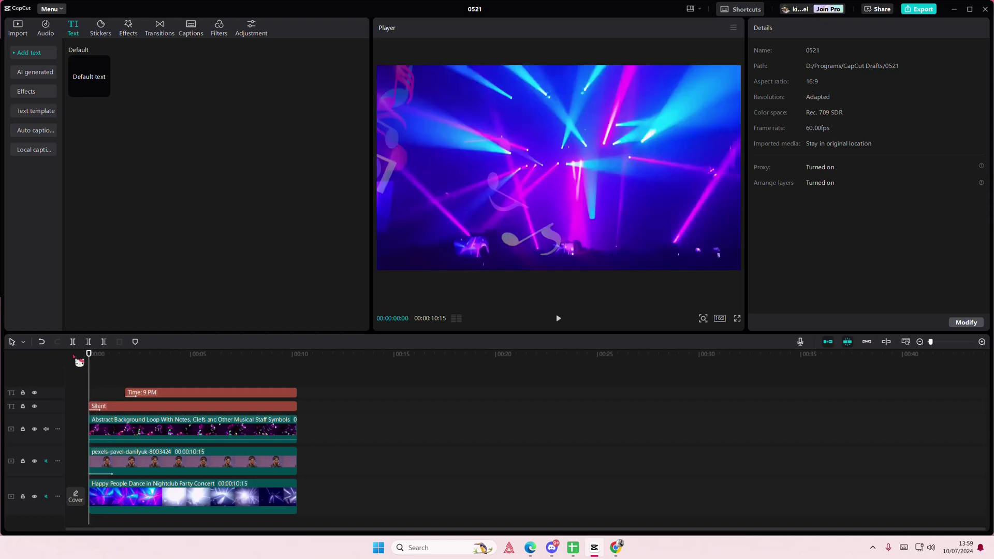
pyautogui.click(100, 30)
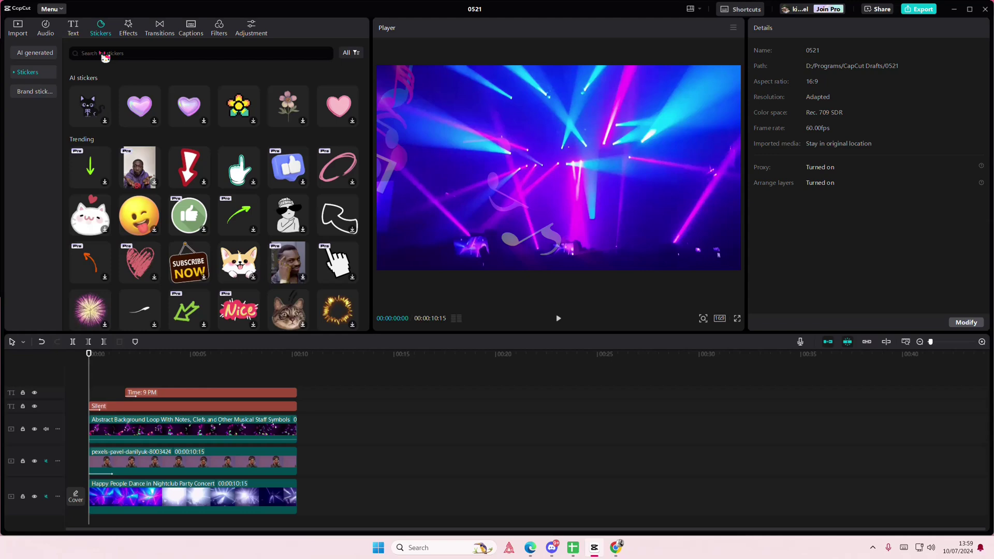
pyautogui.write('disco')
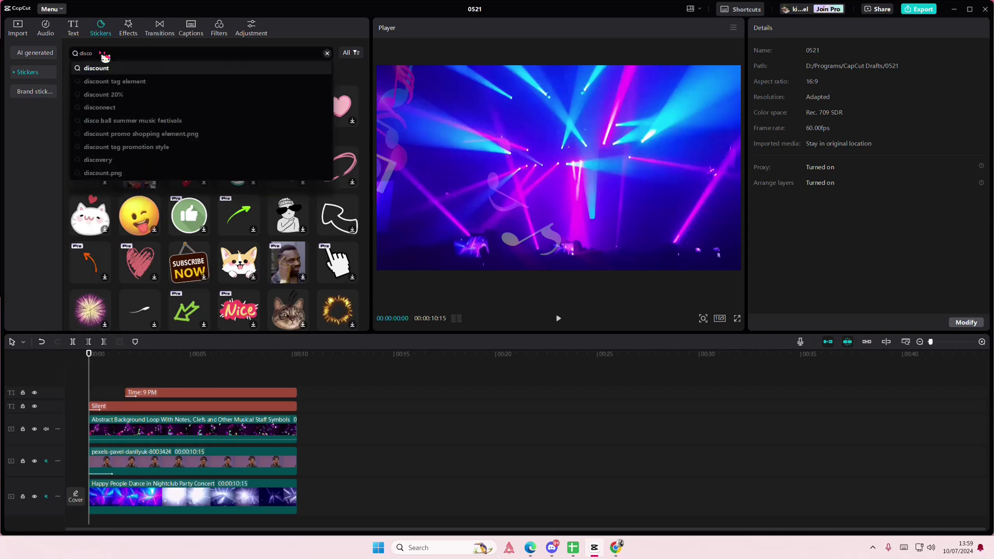
pyautogui.press('Return')
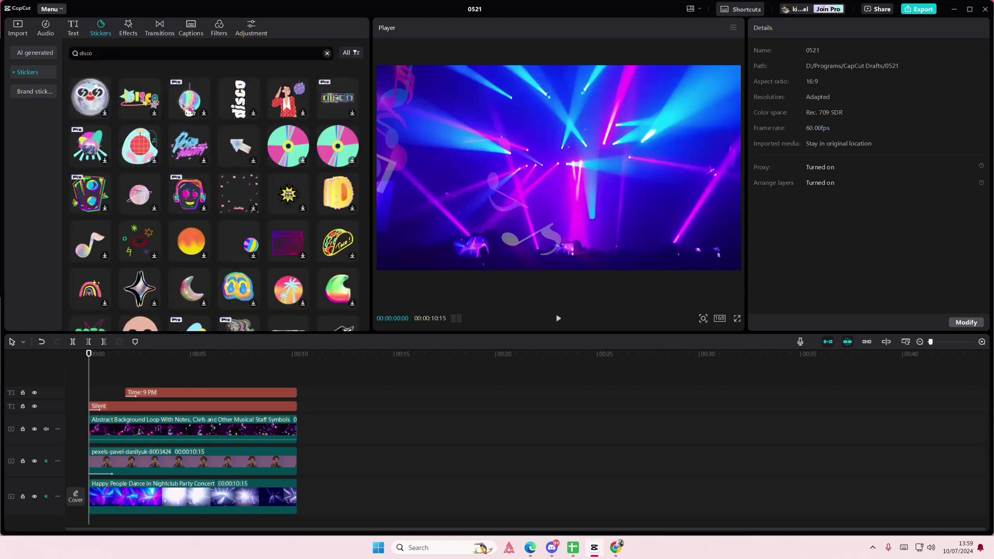
pyautogui.moveTo(193, 105); pyautogui.dragTo(128, 385)
pyautogui.click(186, 393)
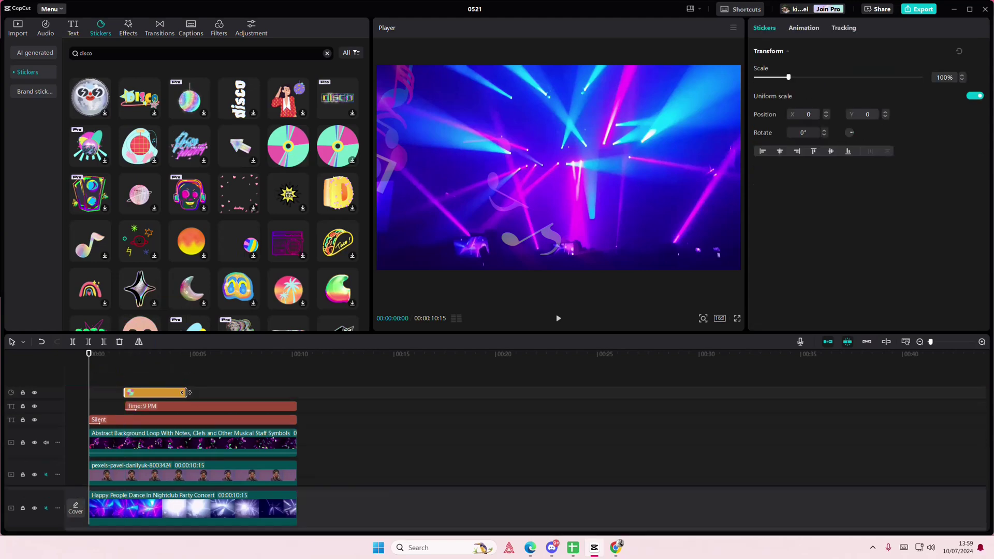
pyautogui.moveTo(225, 394); pyautogui.dragTo(298, 393)
# Extend the disc sticker back to the timeline start, scale it to 22% and place it at the frame's top centre.
pyautogui.press('space')
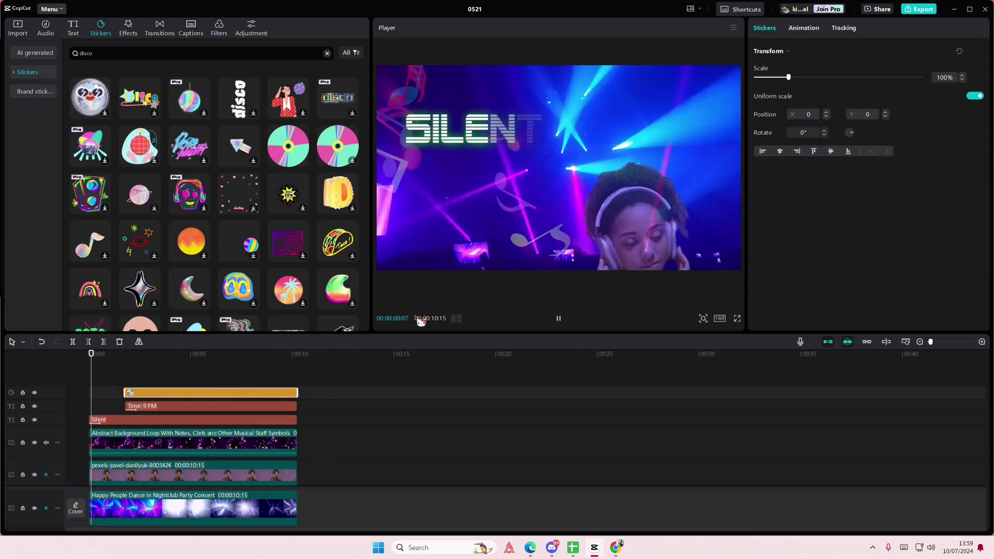
pyautogui.click(258, 366)
pyautogui.click(145, 395)
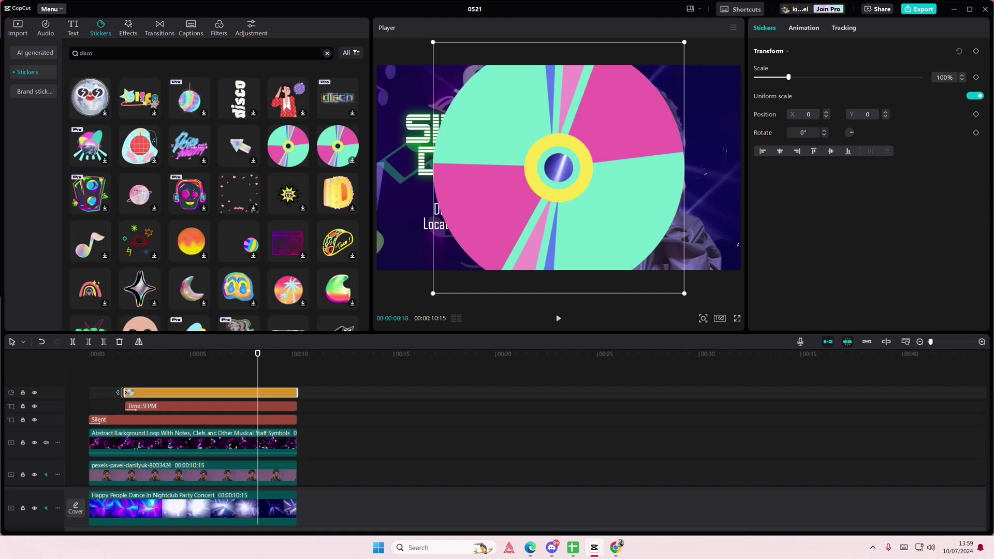
pyautogui.moveTo(122, 393); pyautogui.dragTo(88, 392)
pyautogui.moveTo(685, 294); pyautogui.dragTo(534, 182)
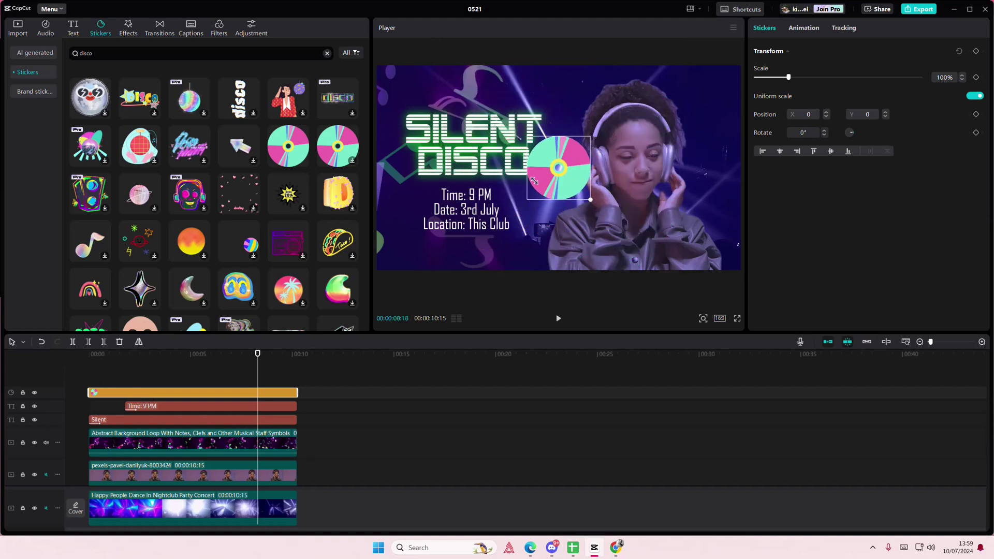
pyautogui.moveTo(590, 199); pyautogui.dragTo(594, 101)
# Place a copy of the disc sticker in the frame's lower-left corner, align its clip with the timeline start and preview.
pyautogui.hotkey('ctrl', 'v')
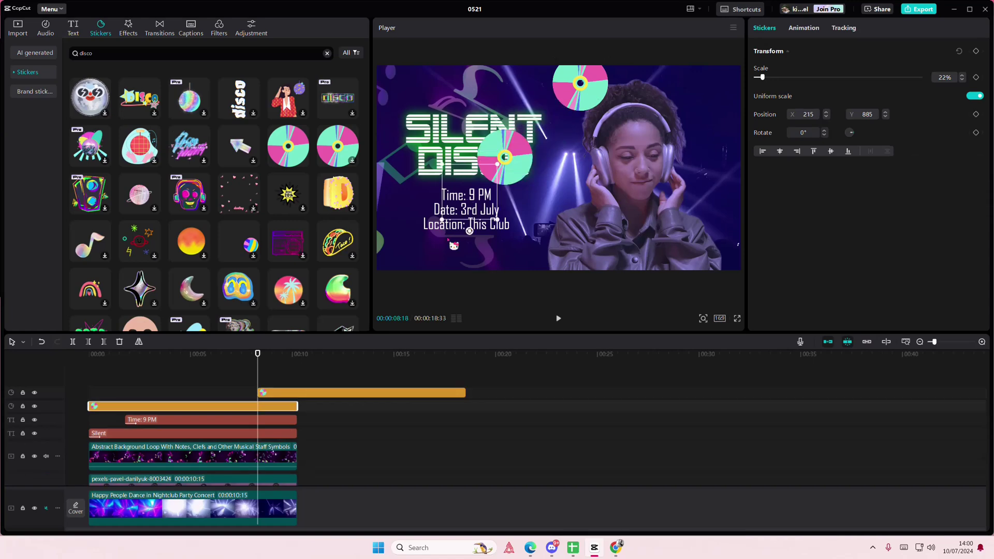
pyautogui.moveTo(505, 171); pyautogui.dragTo(402, 261)
pyautogui.moveTo(284, 396); pyautogui.dragTo(116, 393)
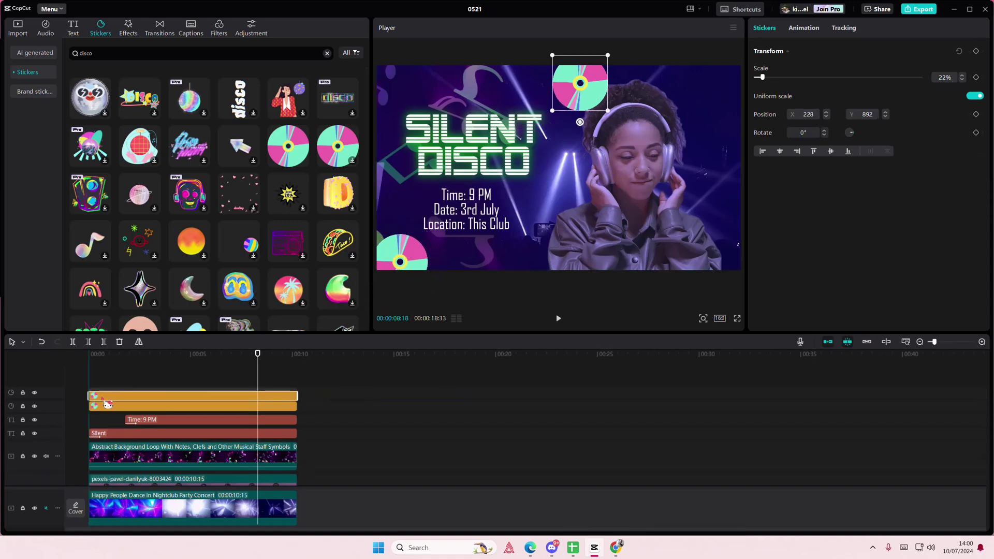
pyautogui.click(85, 385)
pyautogui.press('space')
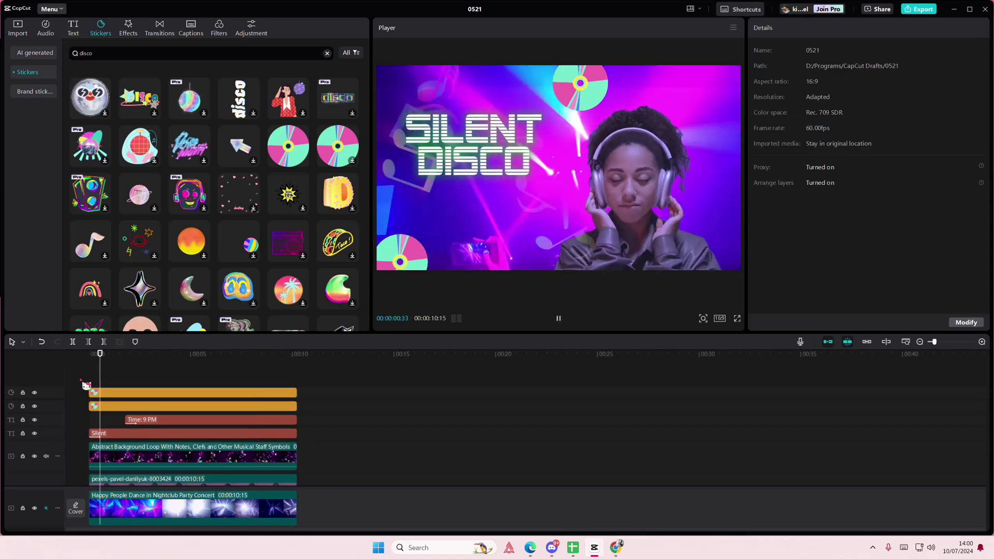